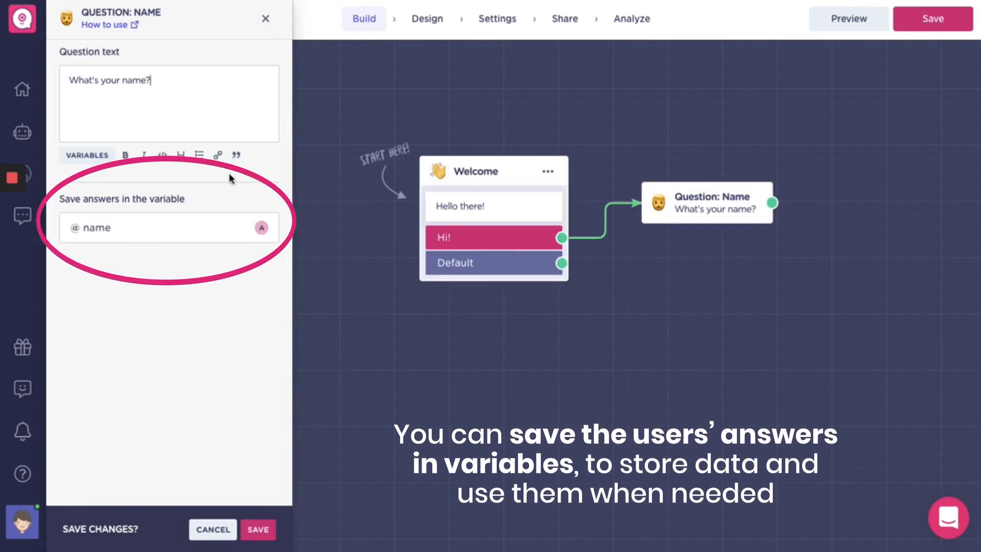
Step: Set the name question to store answers in the name variable and save the block's changes
left_click(154, 229)
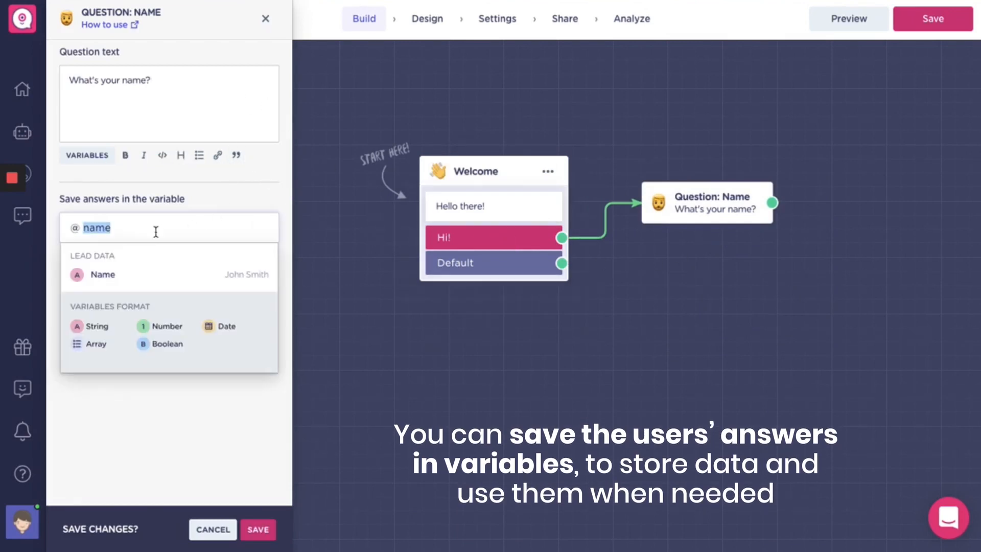
left_click(171, 278)
left_click(212, 278)
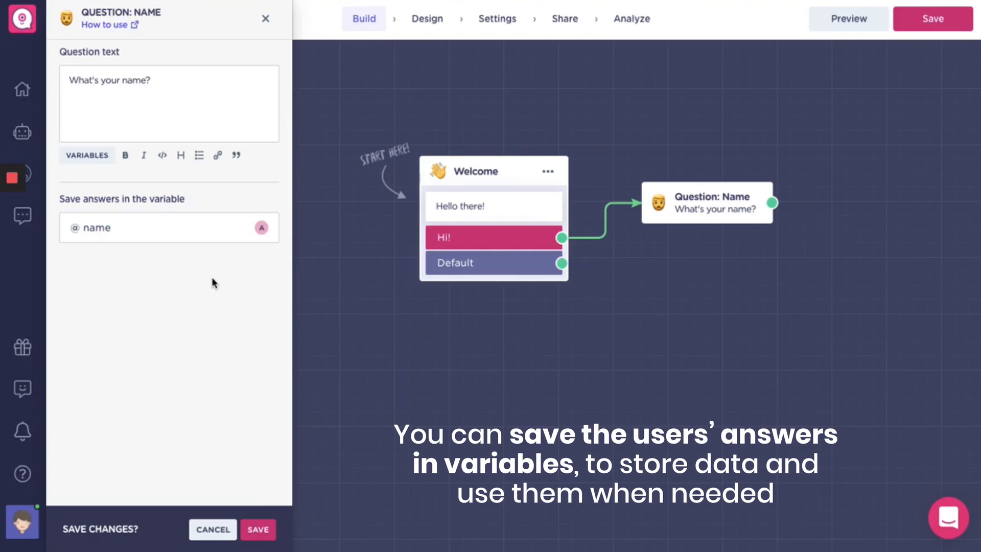
left_click(258, 529)
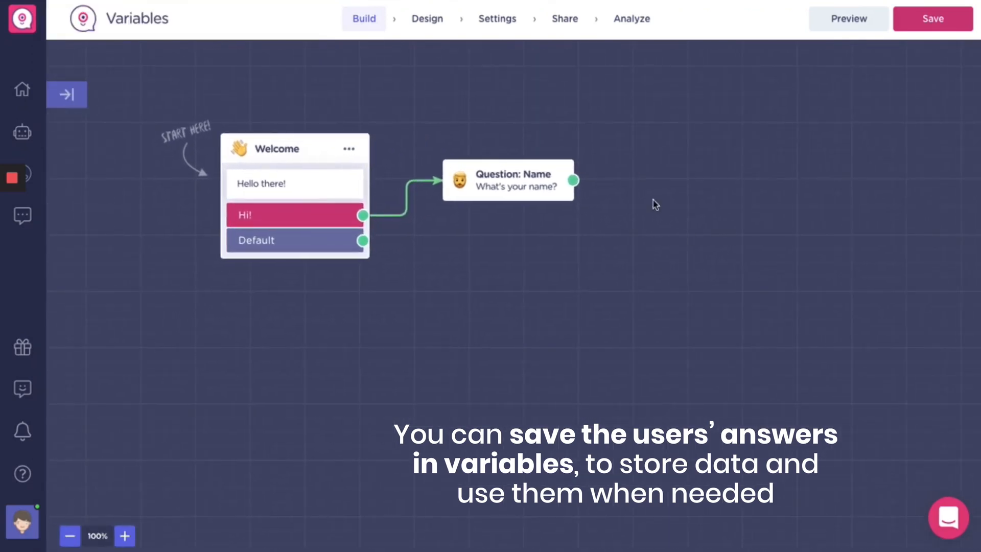
Step: Add a message block after the name question reading "Nice to meet you" followed by the inserted Name variable and "!"
left_click_drag(573, 179, 654, 152)
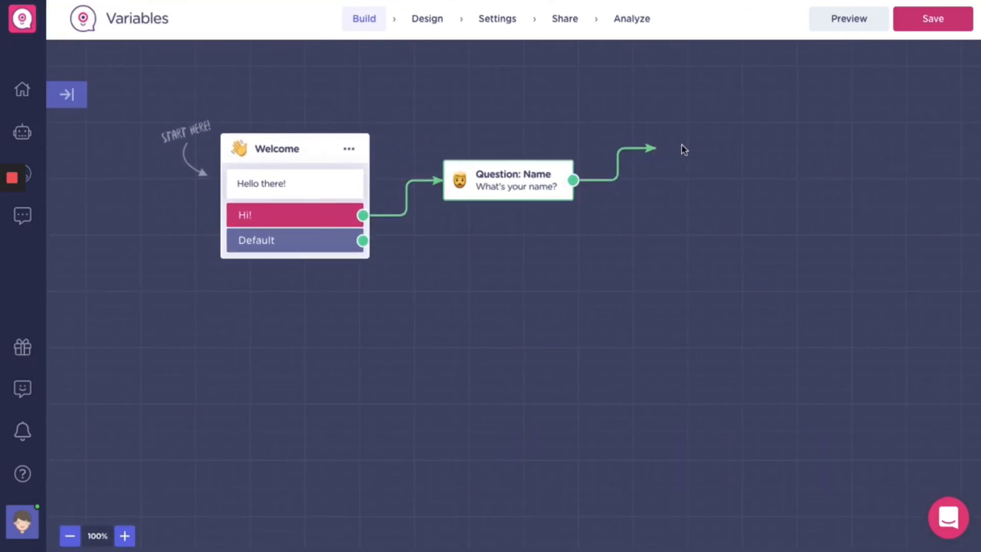
left_click(714, 191)
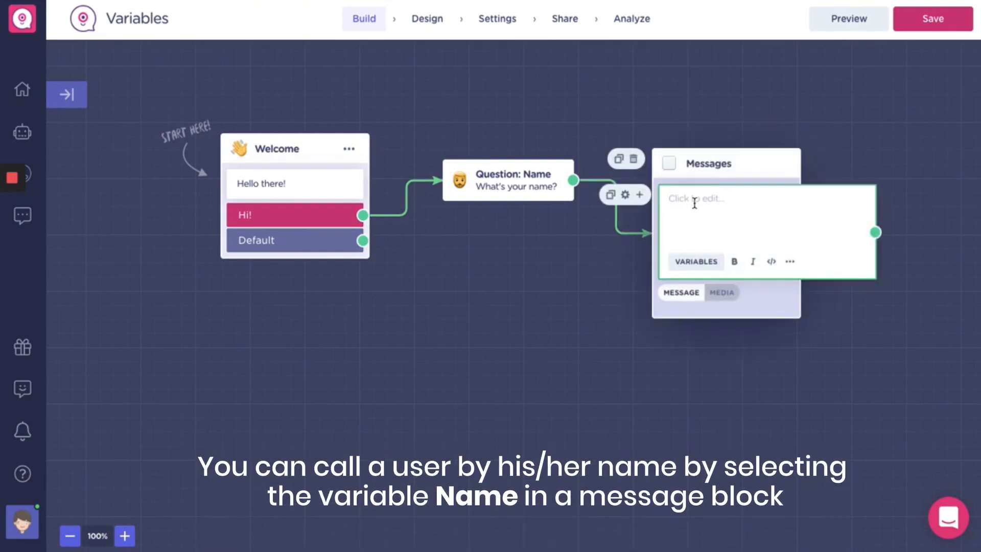
type("Nice to meet you")
left_click(695, 262)
left_click(759, 330)
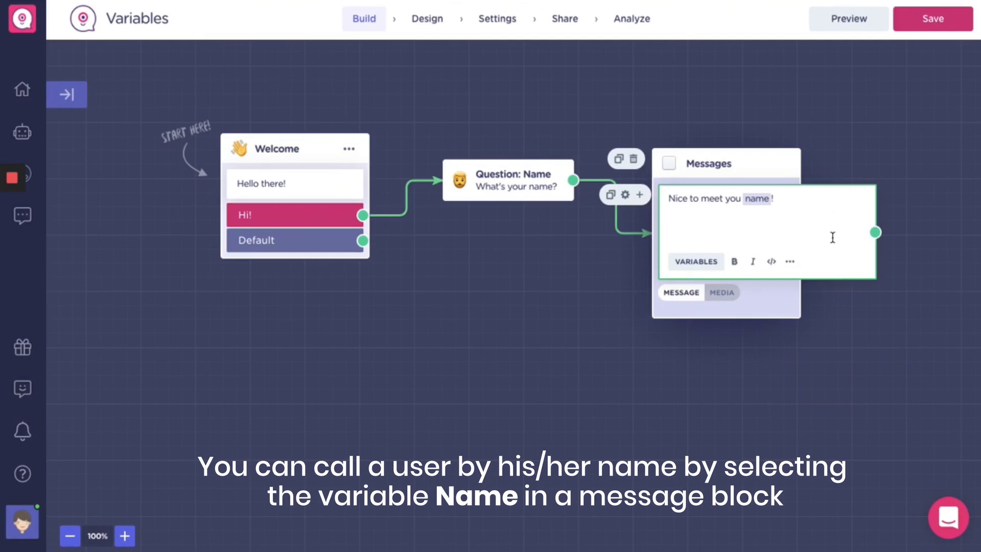
left_click(857, 338)
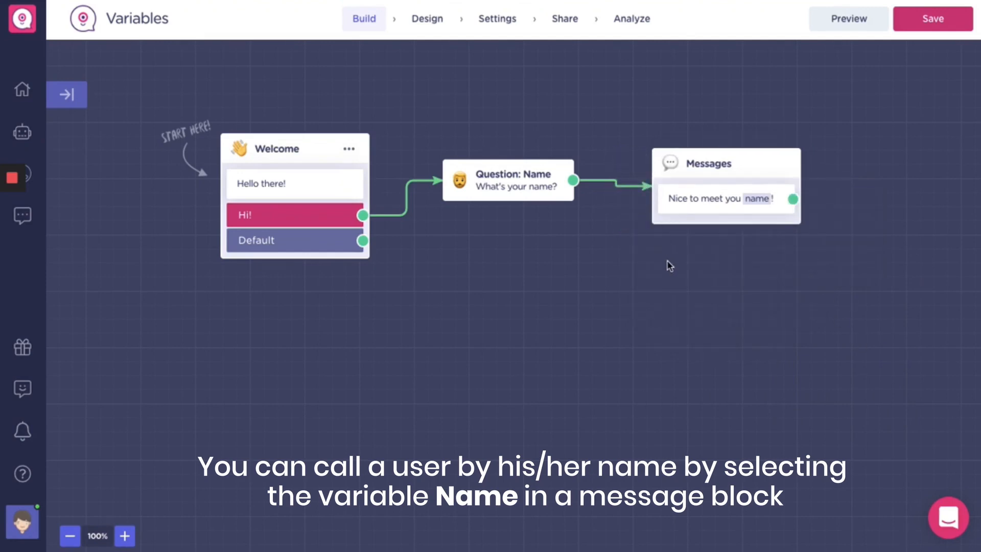
left_click_drag(573, 180, 649, 285)
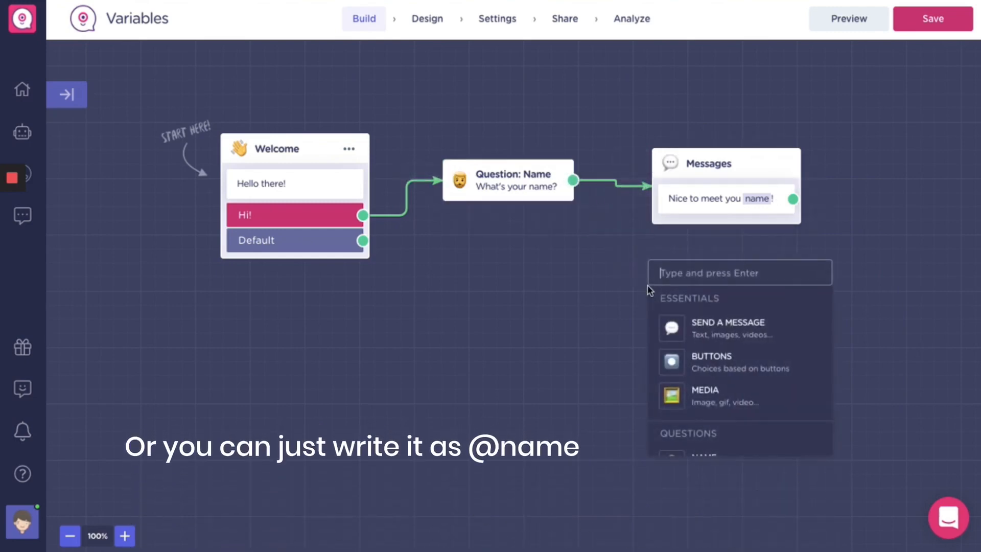
left_click(743, 340)
type("N")
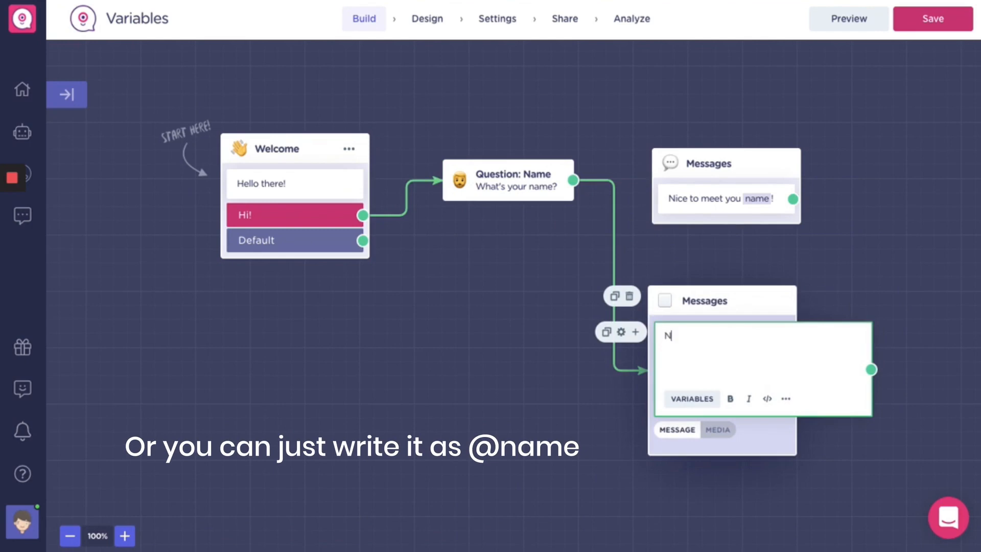
type("ice to meet you @name!")
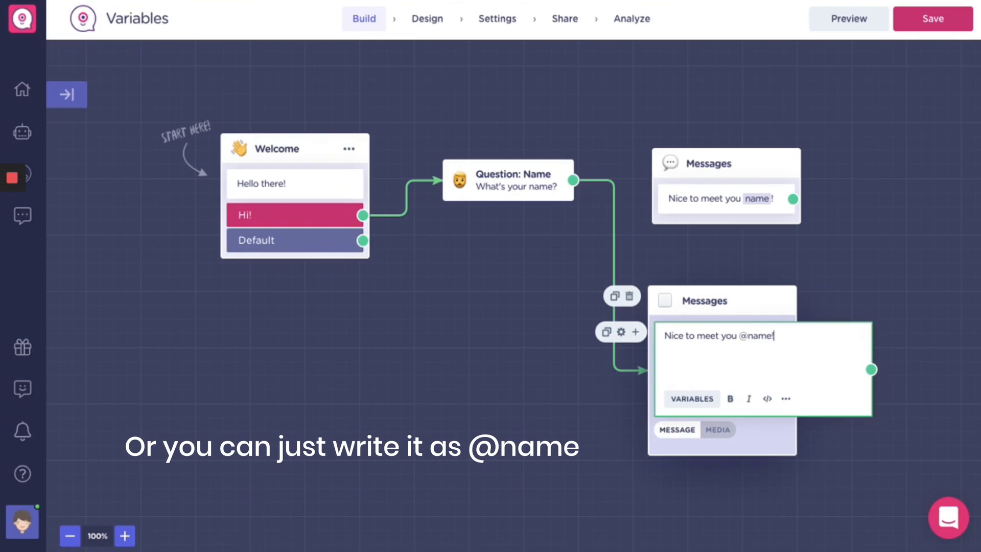
left_click(870, 280)
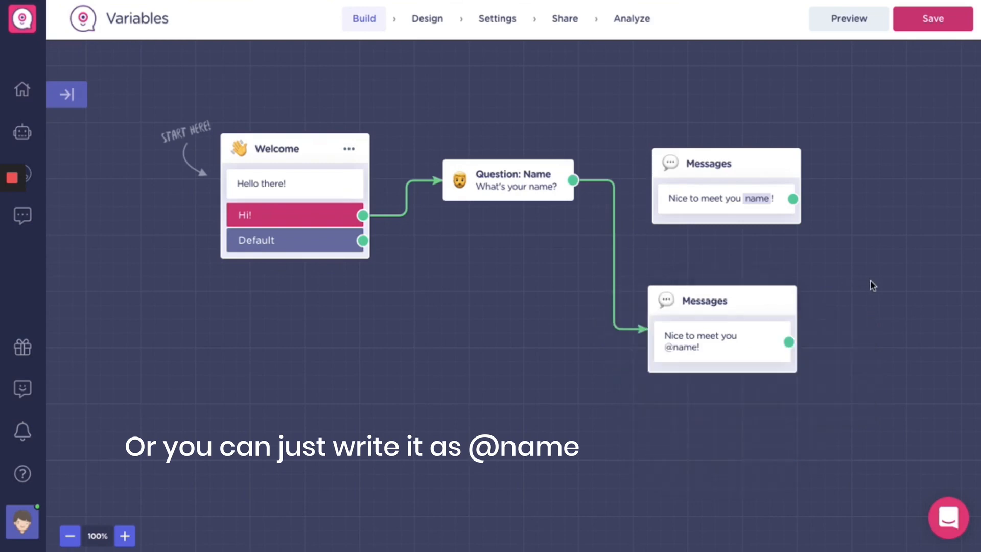
Step: Save the bot and test it in the preview by replying "Hi!" and submitting a first name
left_click(942, 22)
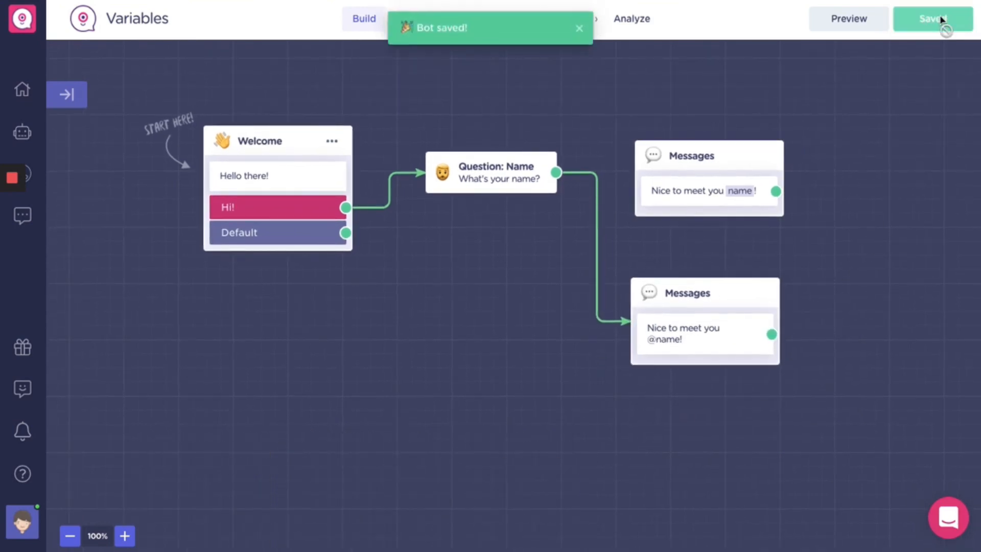
left_click(866, 23)
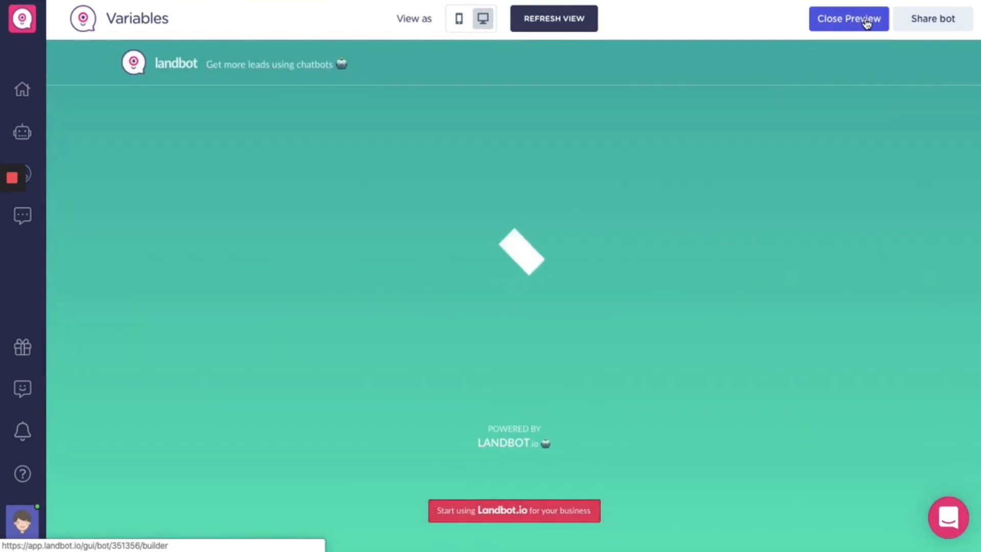
left_click(414, 197)
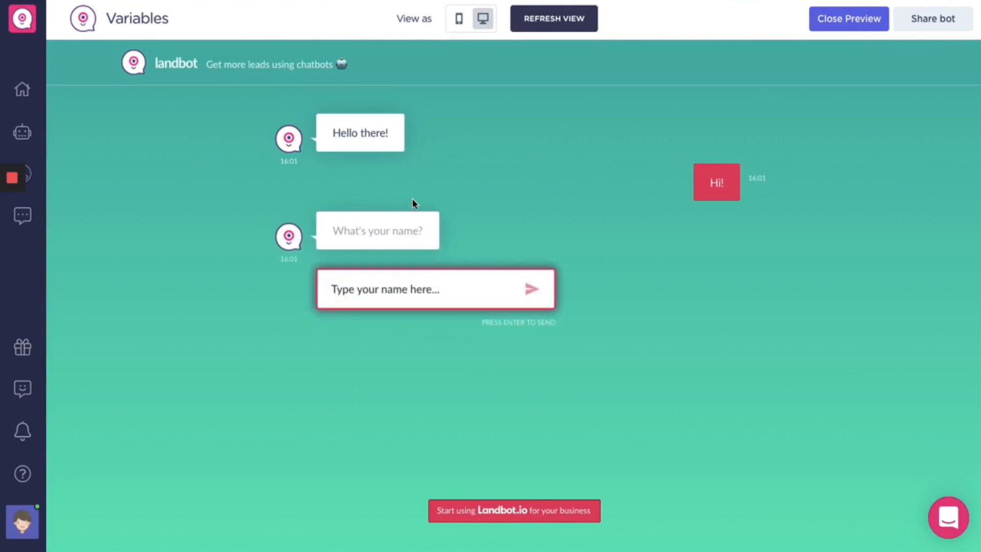
type("ilaria")
key("Return")
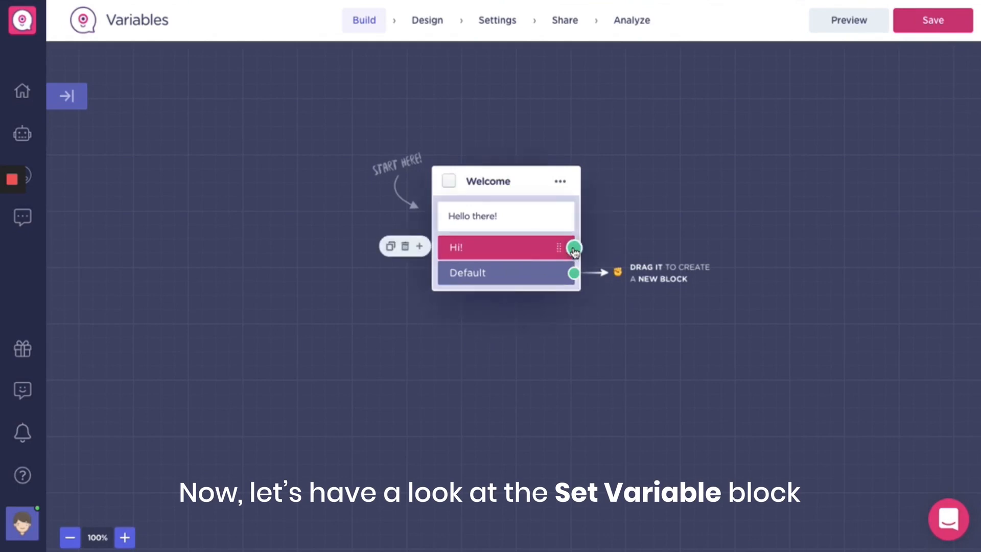
Step: Add a Set variable block connected to the Welcome block's "Hi!" answer
left_click_drag(574, 249, 692, 200)
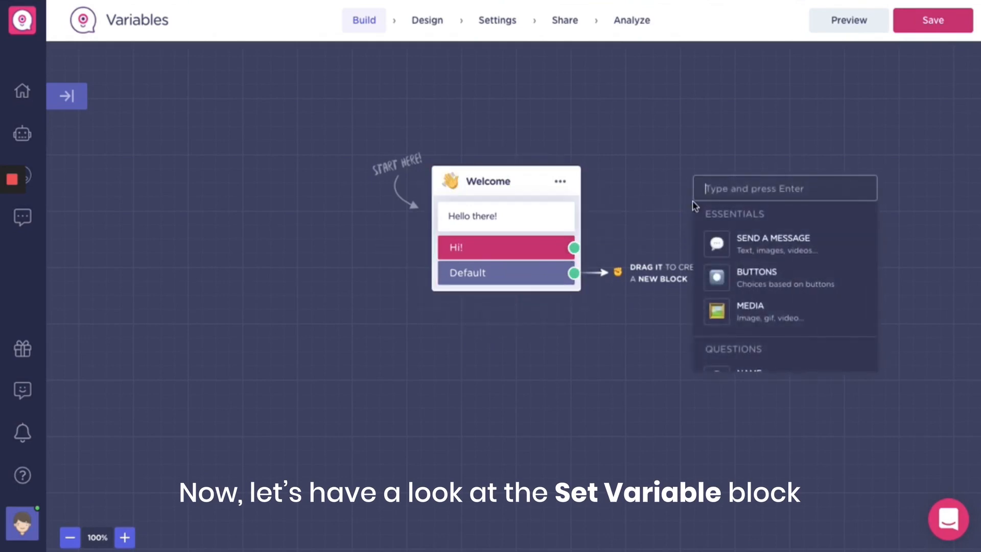
type("set")
left_click(756, 248)
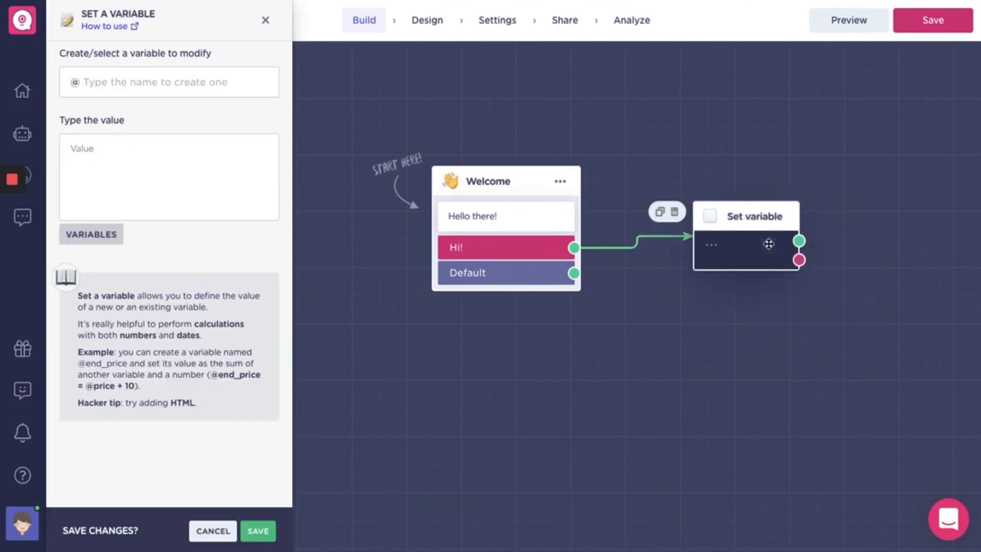
Step: Create a variable named new_variable in String format as the one the Set variable block modifies
left_click(214, 86)
type("new_")
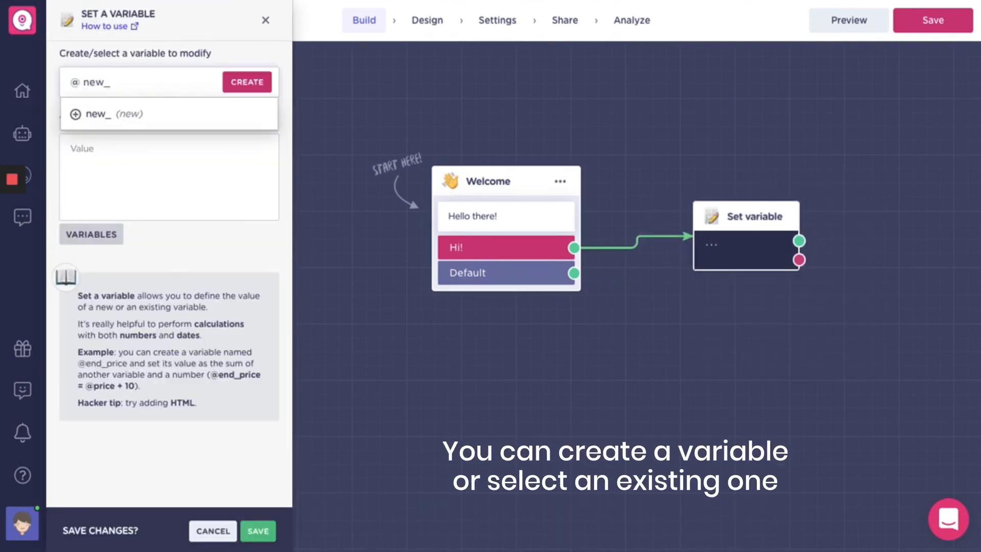
type("variable")
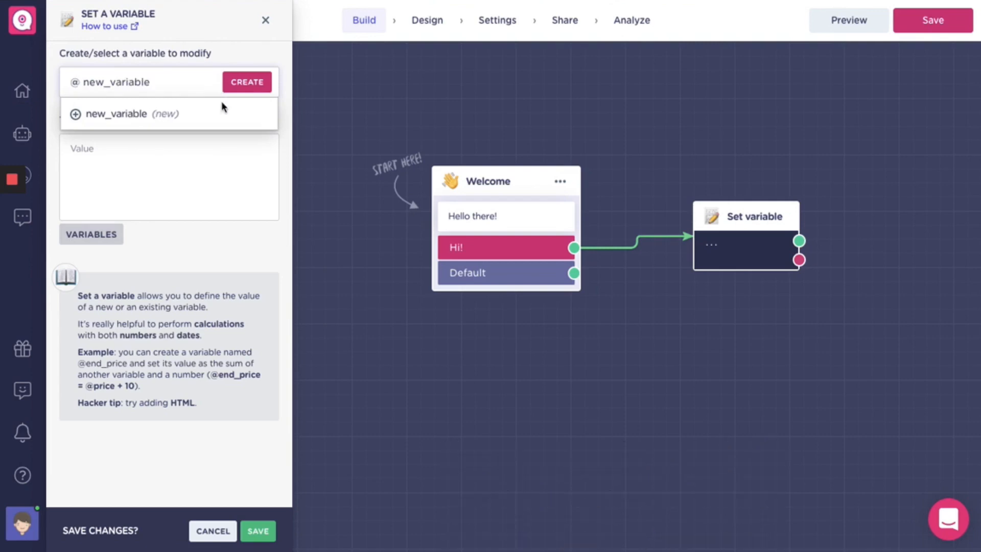
left_click(222, 105)
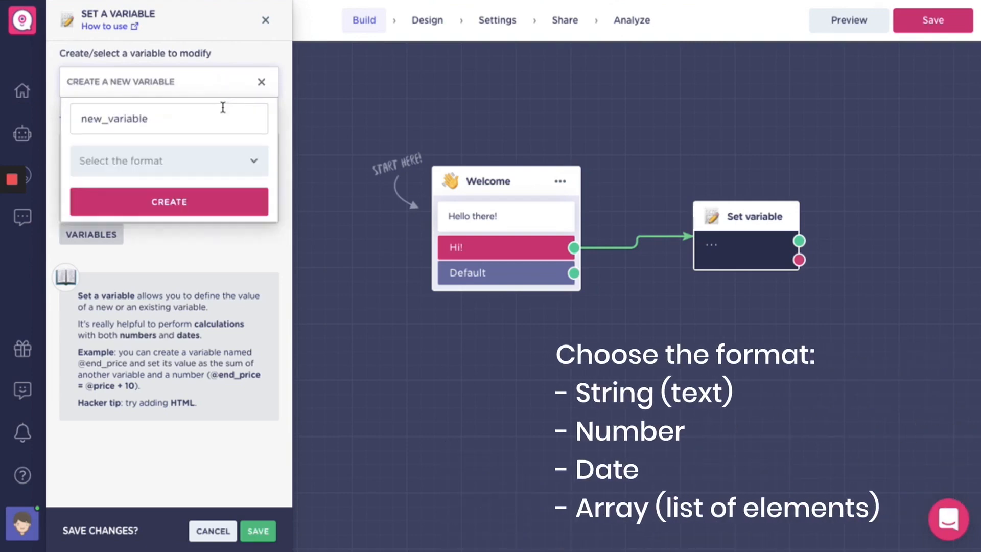
left_click(225, 166)
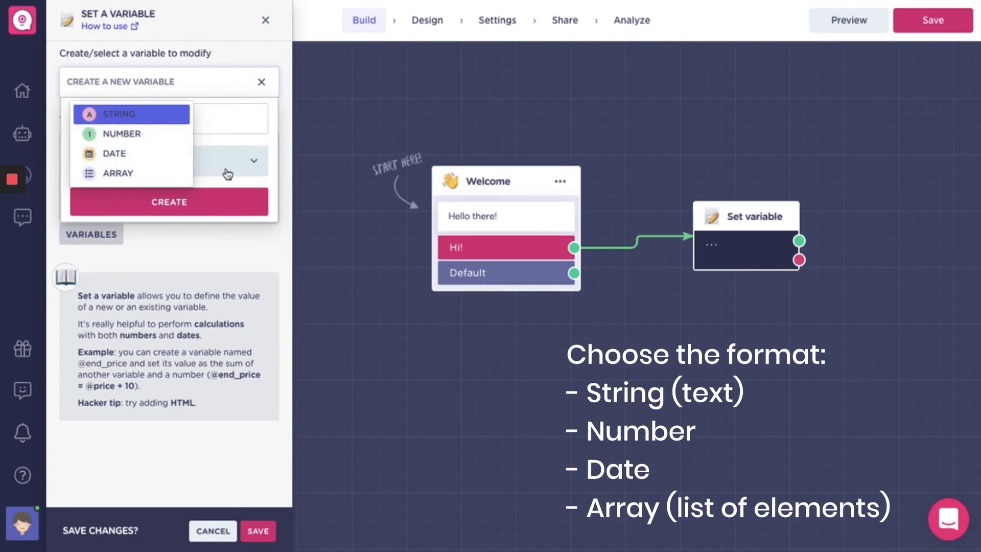
left_click(168, 116)
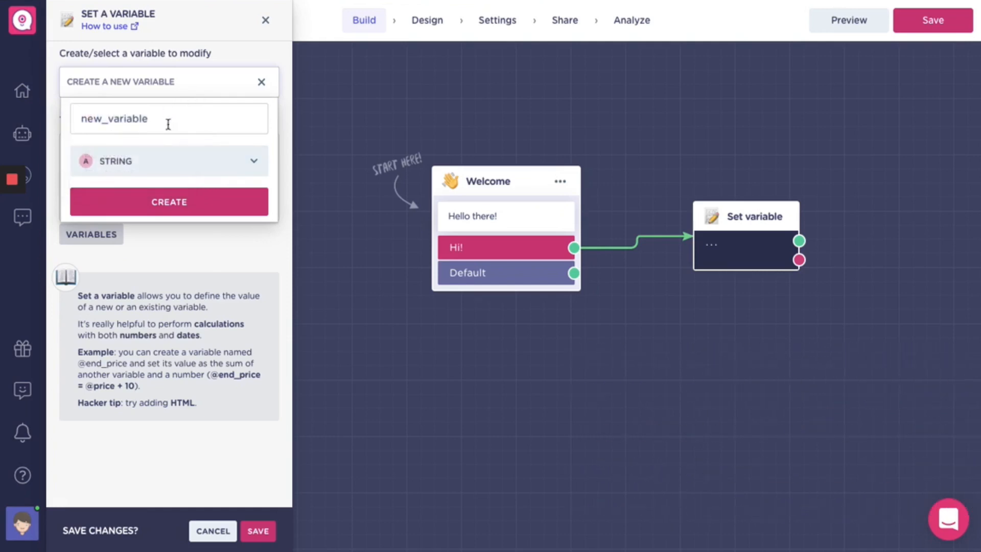
left_click(194, 203)
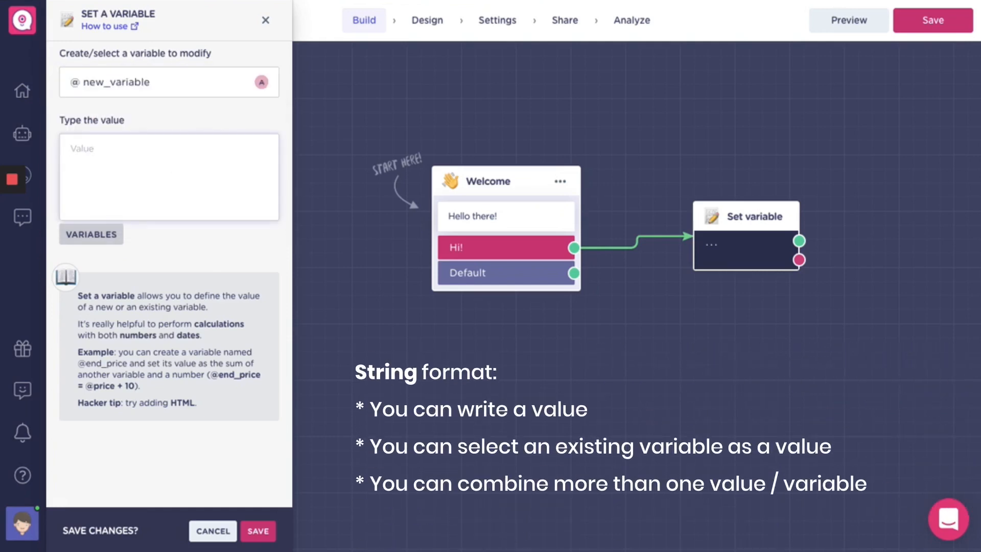
Step: Try a written value and a combination of the name and newvariable variables as new_variable's value, and clear the value
type("val")
key("BackSpace")
left_click(96, 233)
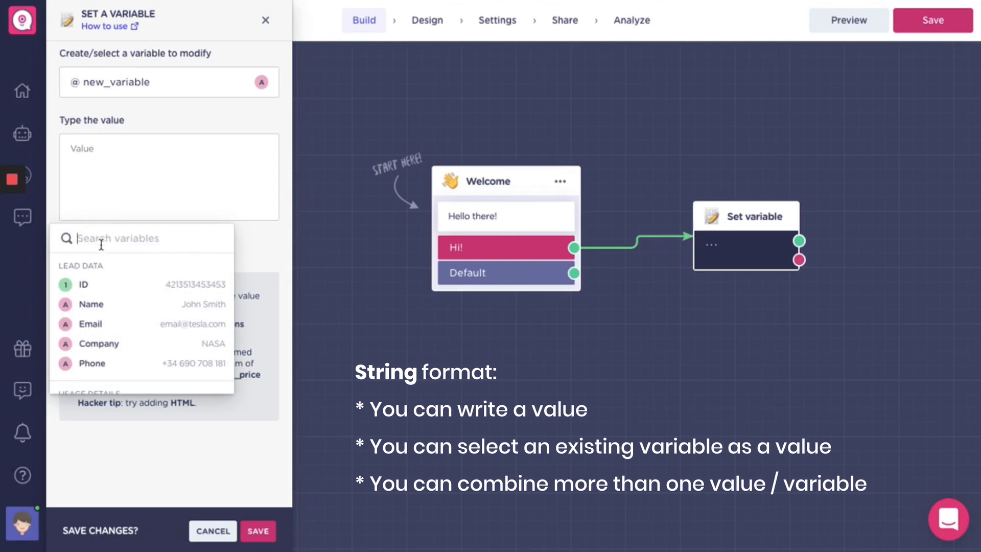
left_click(115, 309)
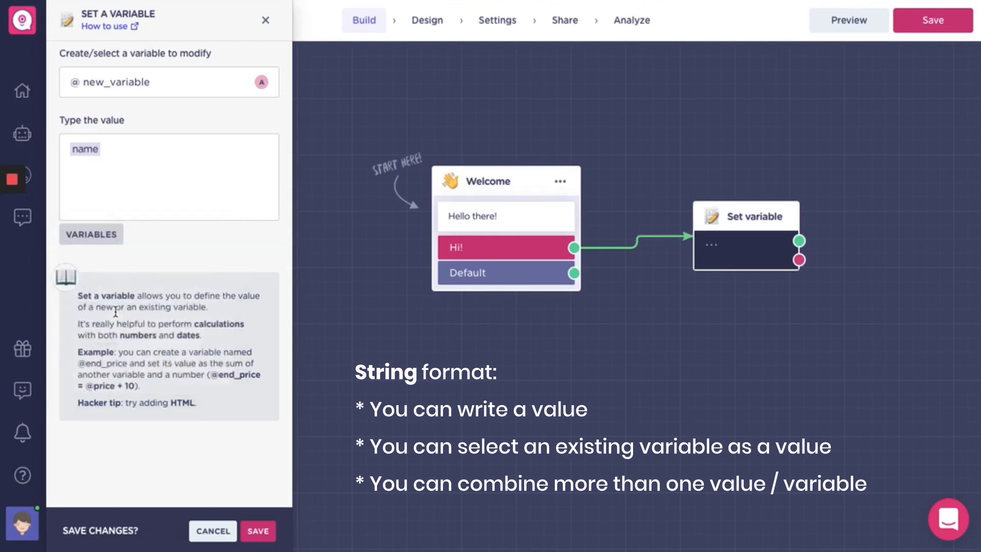
left_click(173, 164)
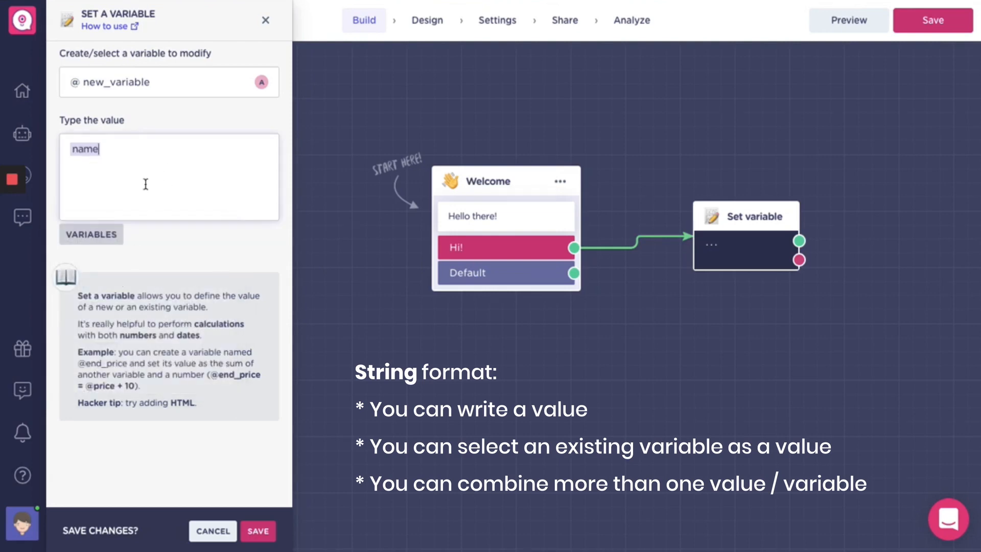
left_click(101, 233)
type("new")
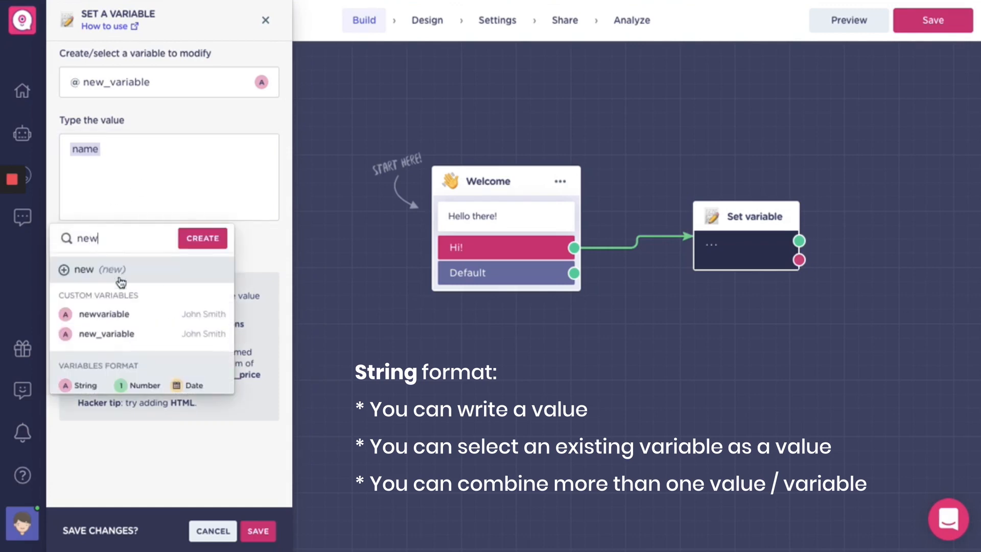
left_click(130, 315)
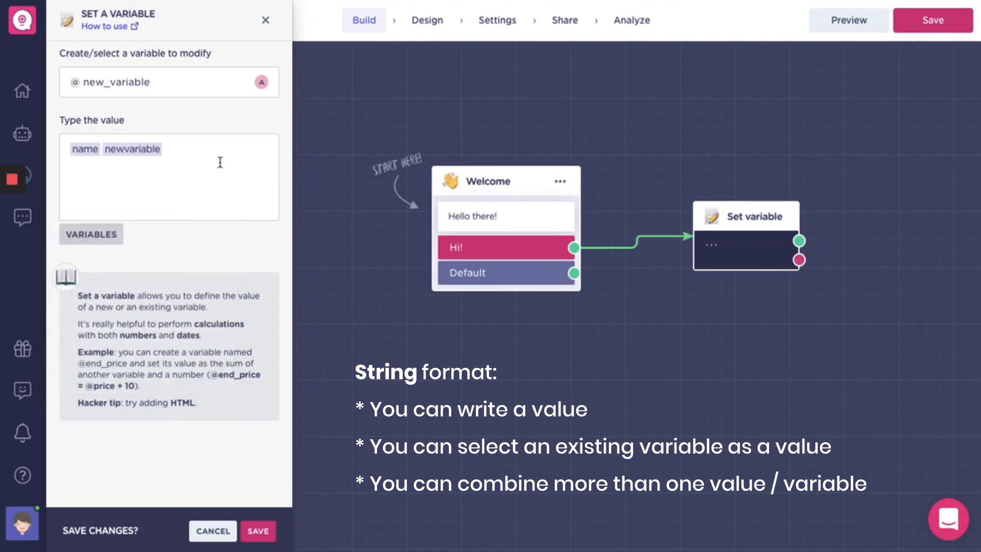
key("BackSpace")
key("BackSpace")
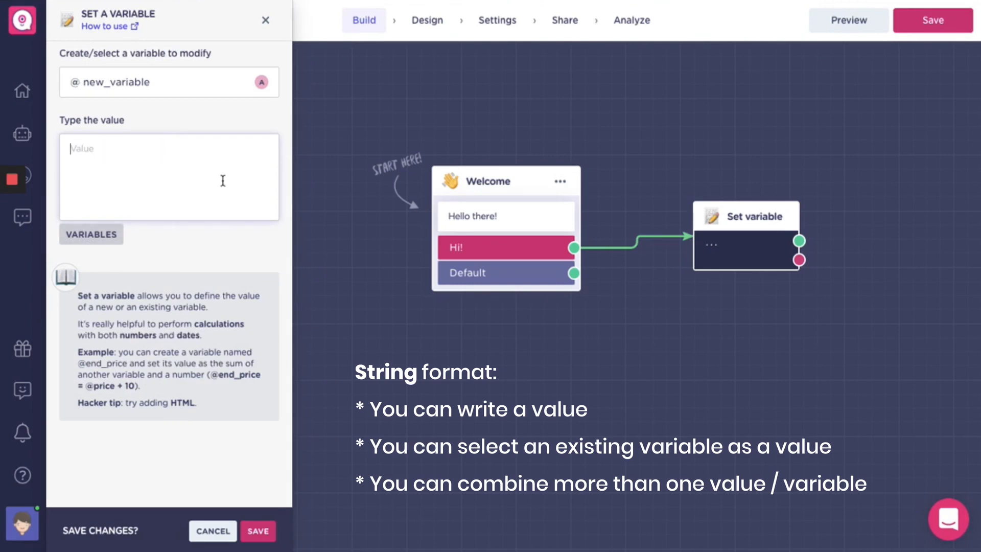
Step: Replace new_variable in the Set variable block with a newly created variable named number in Number format
left_click(217, 80)
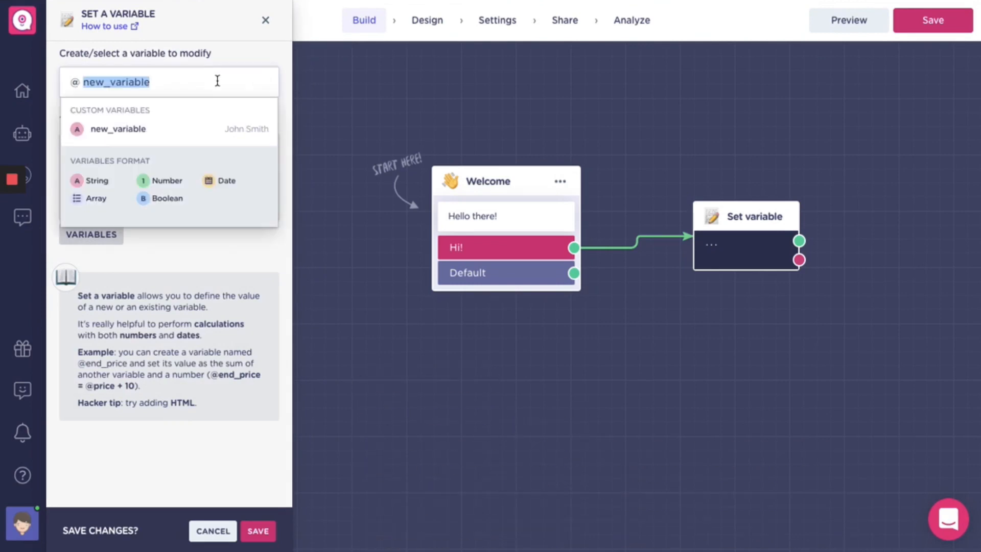
key("BackSpace")
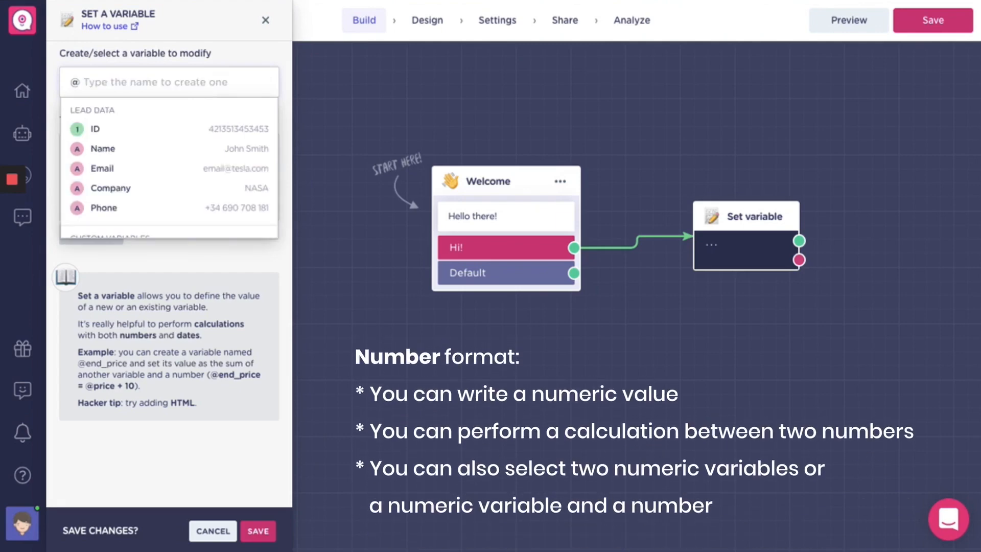
type("number")
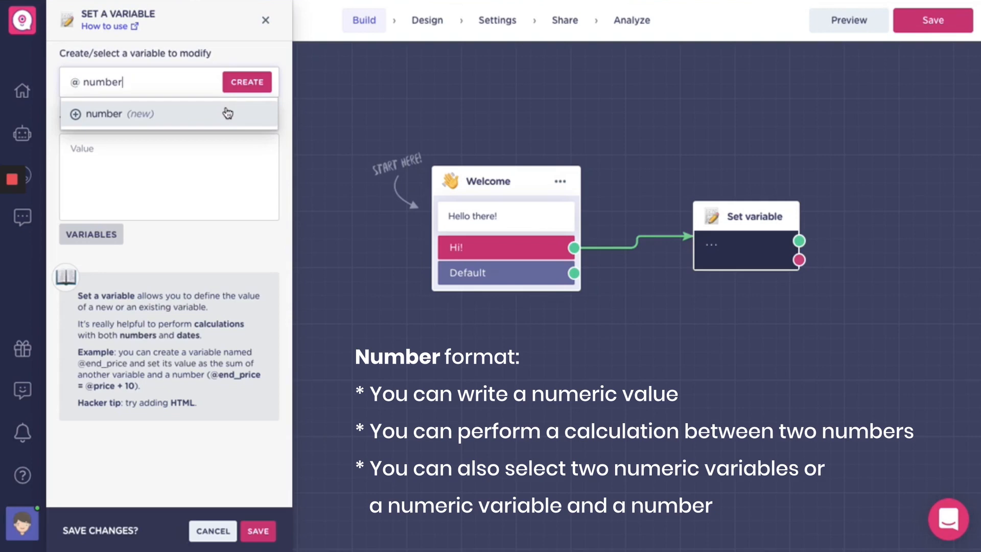
left_click(227, 113)
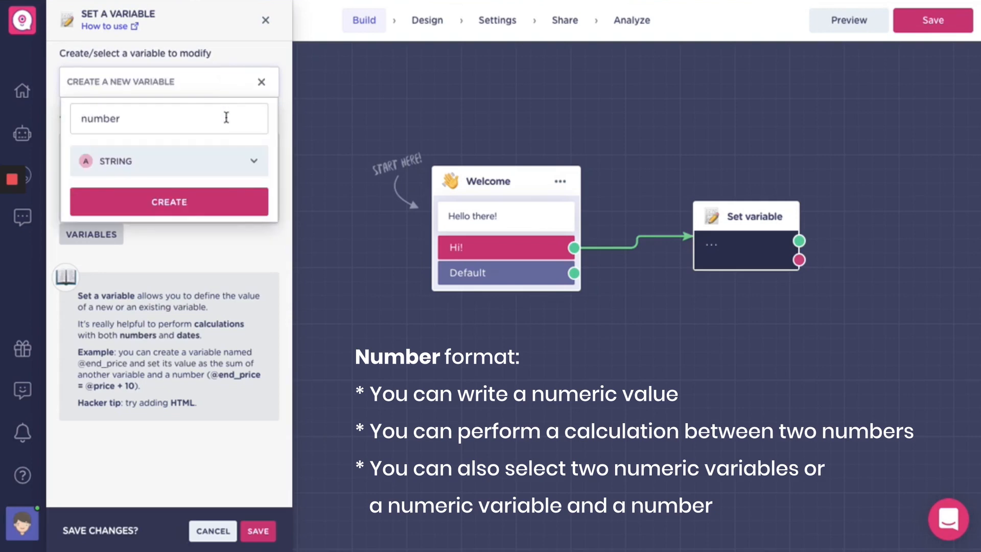
left_click(218, 158)
left_click(162, 133)
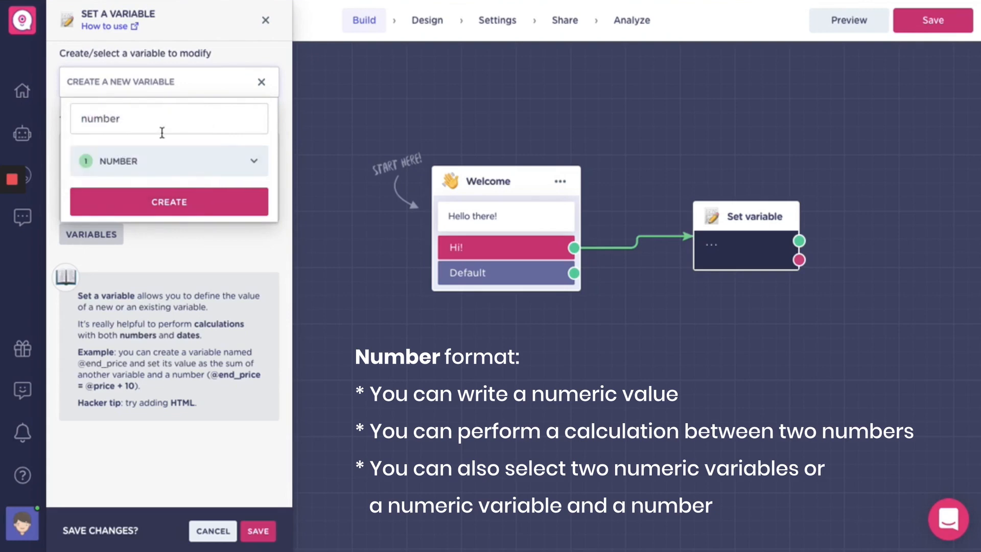
left_click(182, 201)
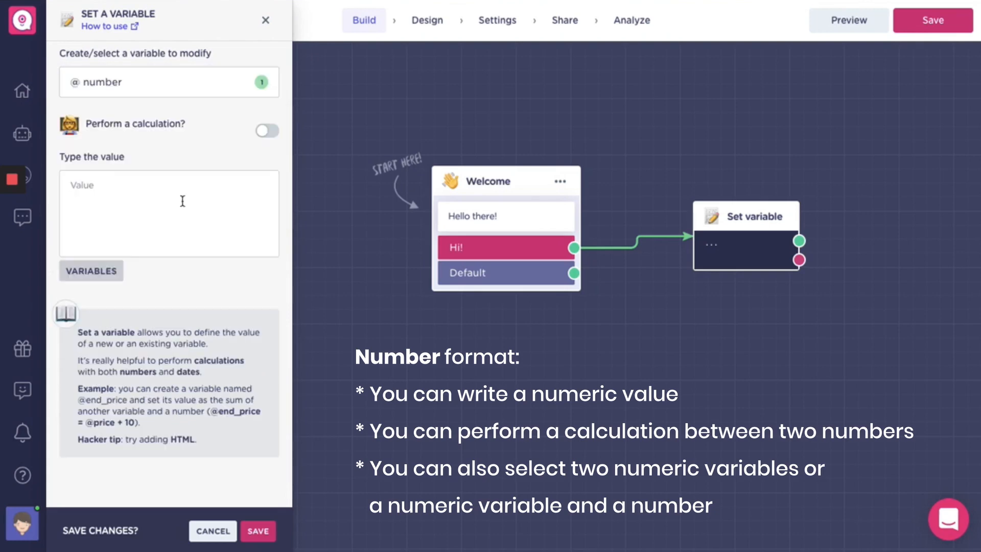
Step: Enable the calculation for the number variable and set it up as 89 + 100
left_click(268, 134)
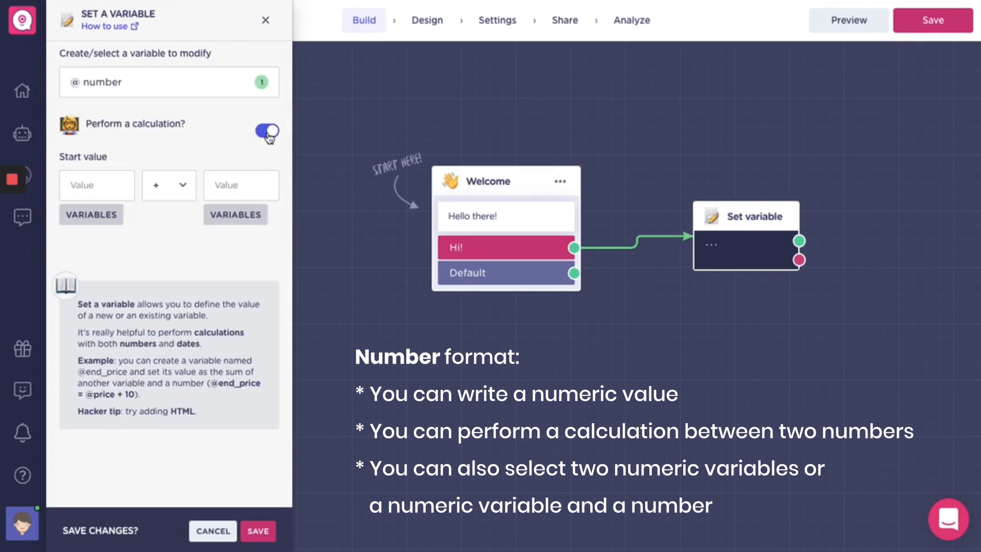
left_click(82, 185)
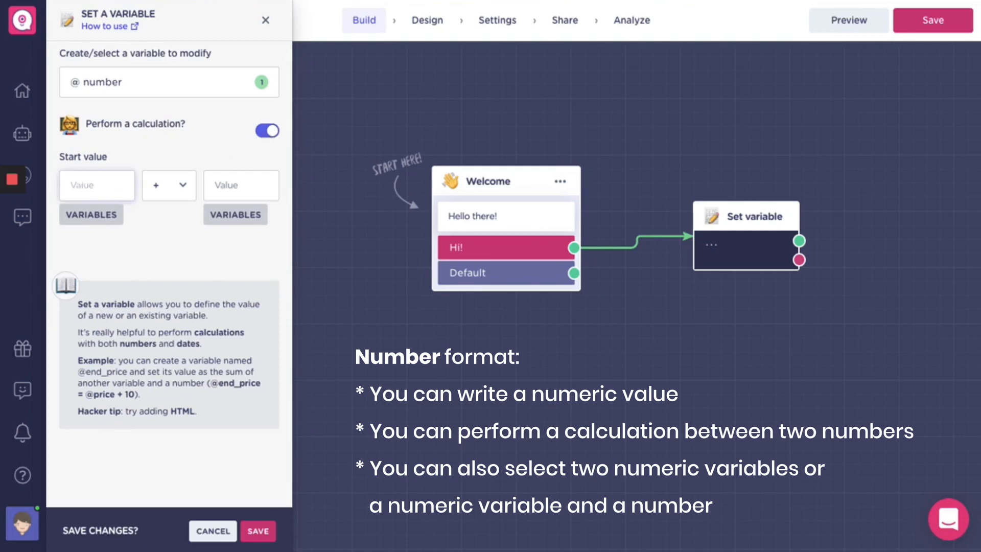
type("89")
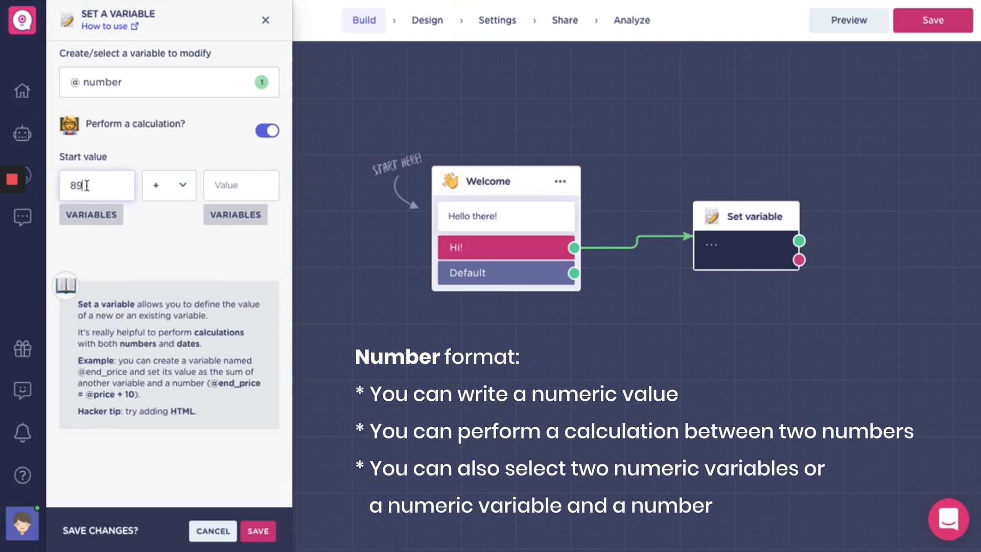
left_click(237, 185)
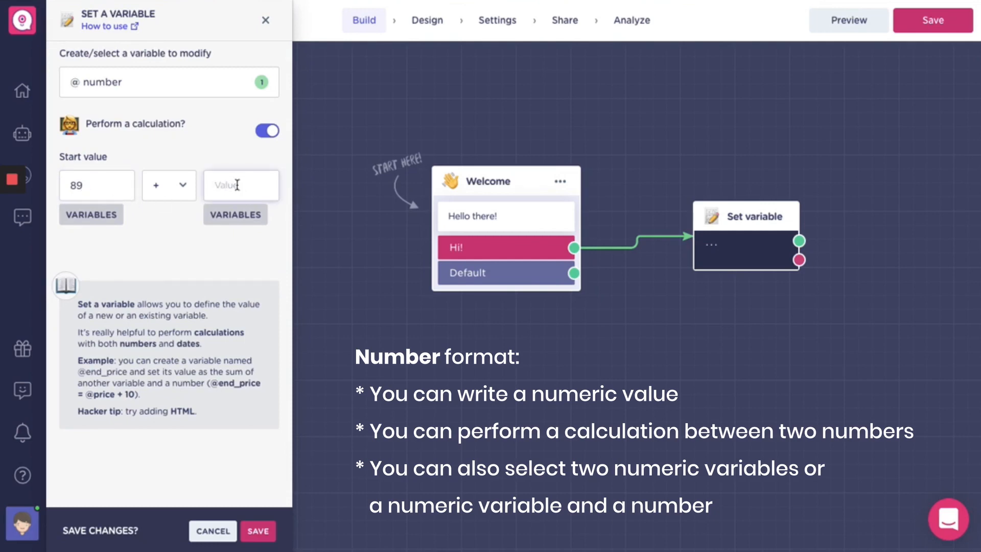
type("100")
key("BackSpace")
type("100")
Step: Replace the calculation's start value with the scale variable and save the Set variable block
left_click(104, 215)
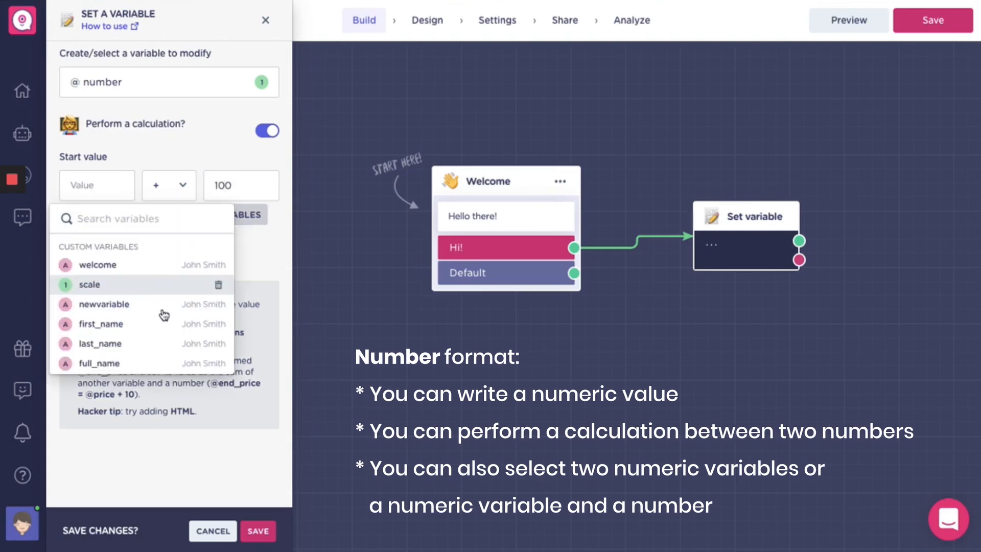
scroll(164, 315, "down", 5)
scroll(164, 315, "up", 5)
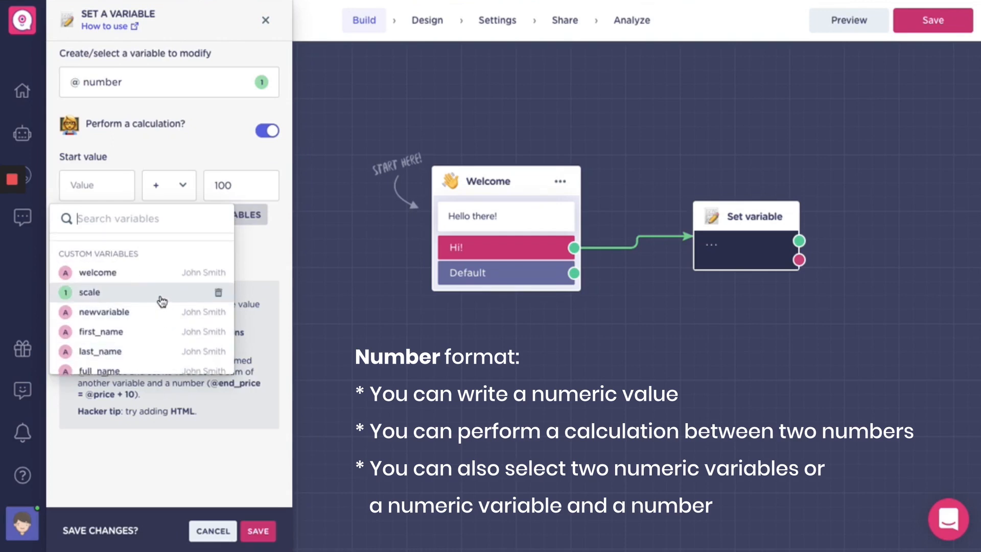
left_click(161, 299)
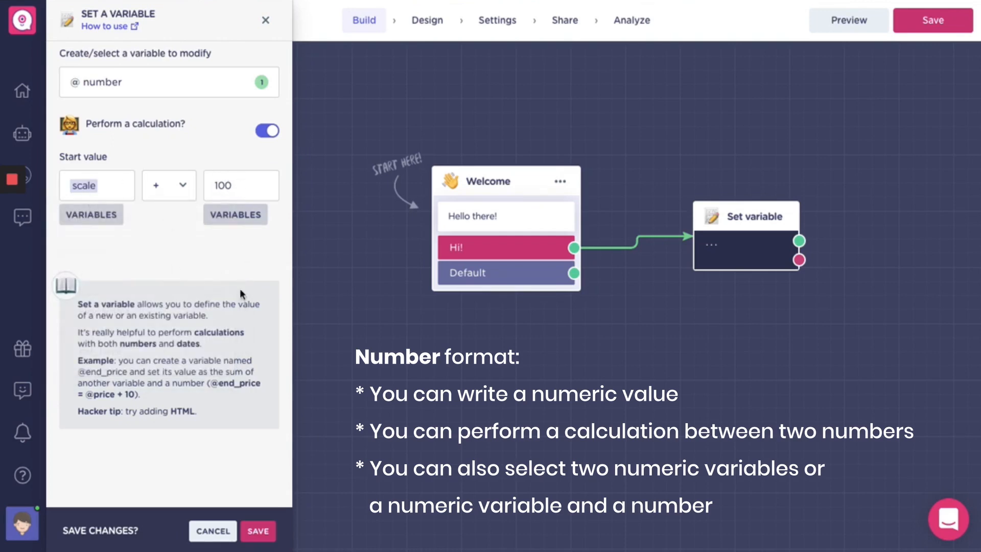
left_click(259, 533)
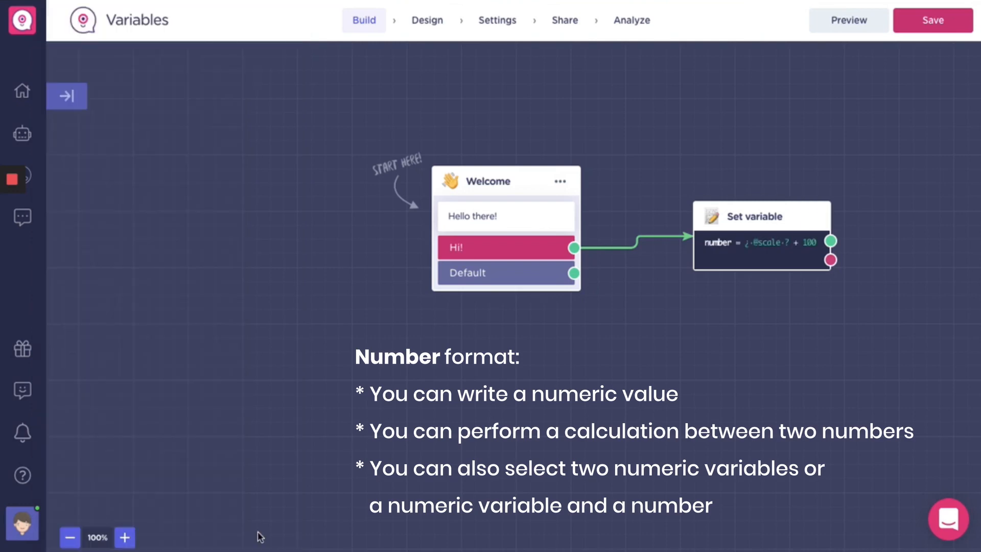
Step: Reopen the Set variable block and replace number with a newly created variable named date in Date format
left_click(745, 221)
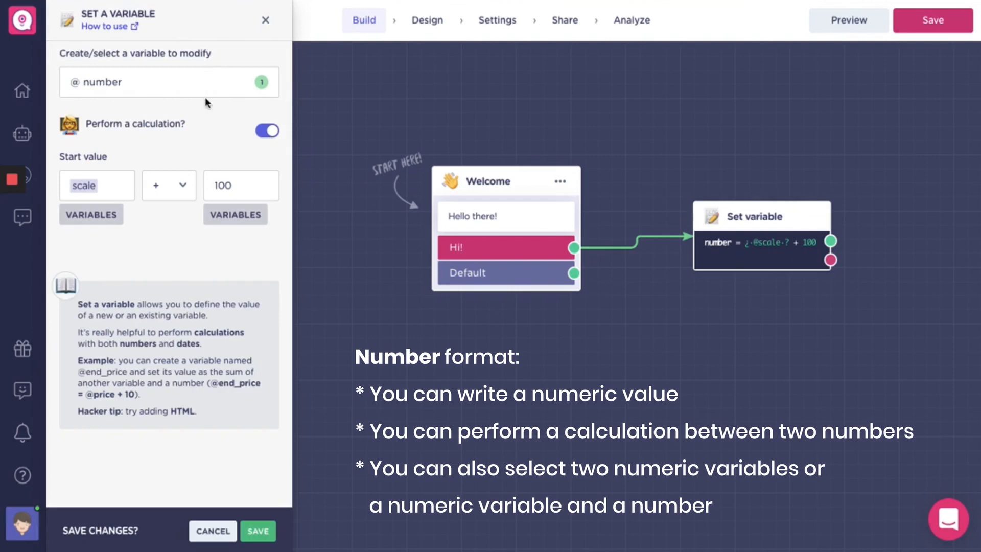
left_click(194, 83)
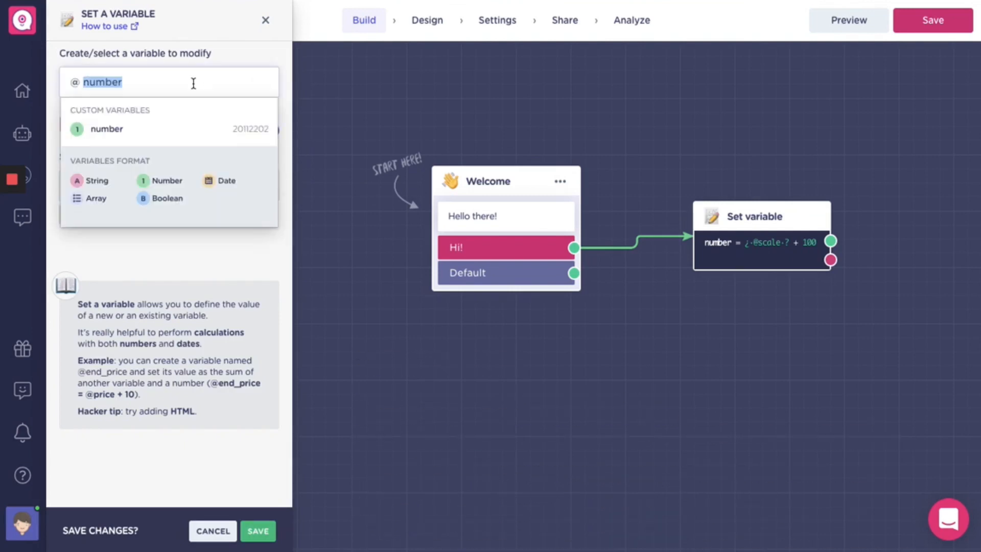
type("d")
key("BackSpace")
type("da")
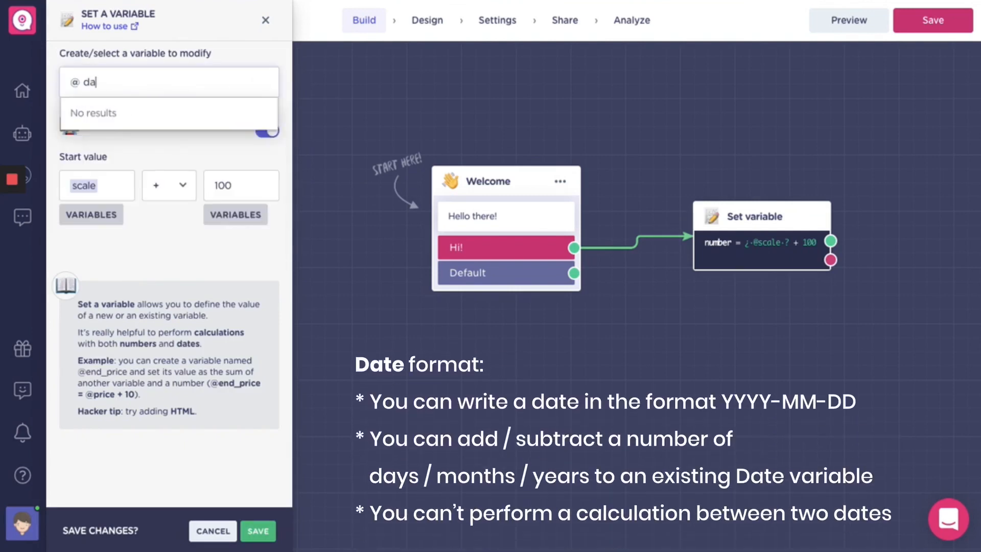
type("te")
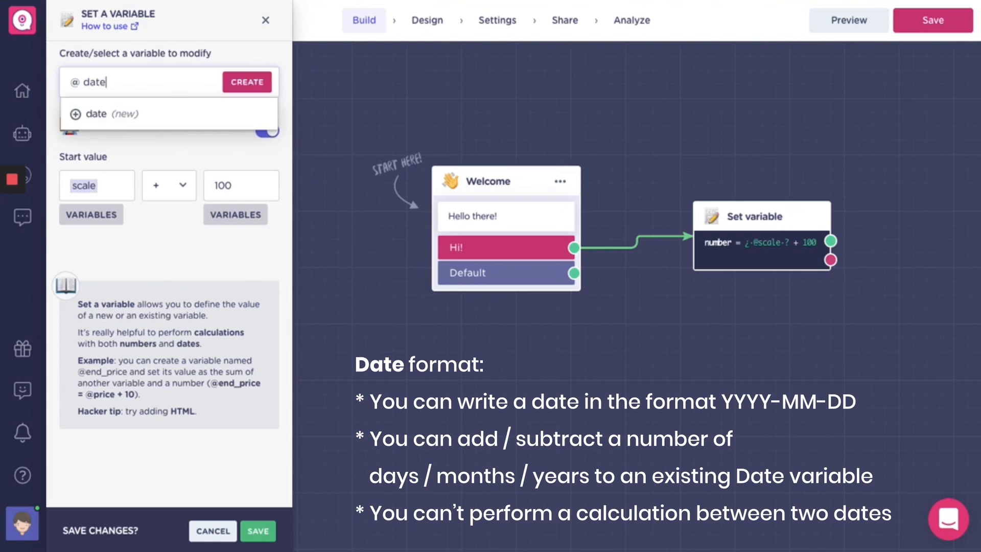
left_click(207, 111)
left_click(208, 162)
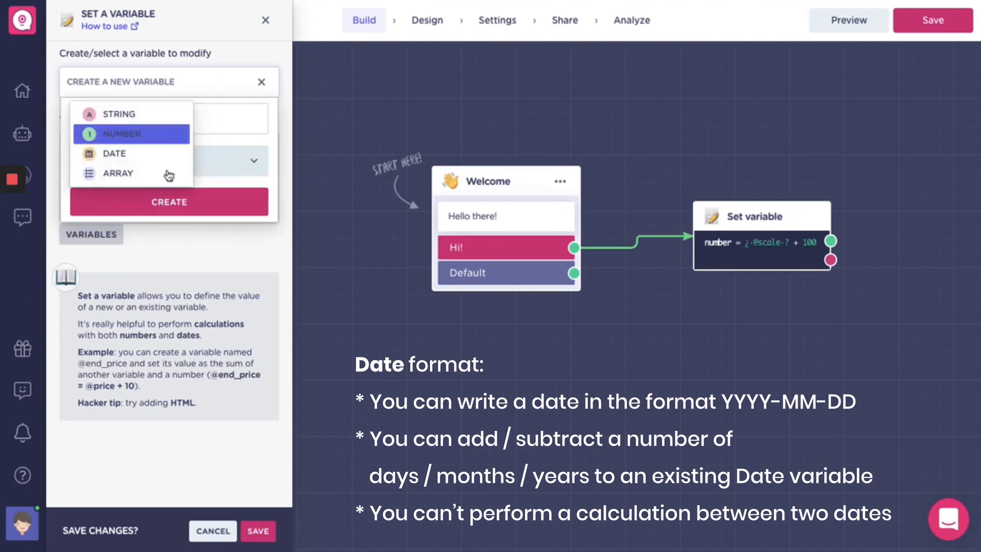
left_click(146, 155)
left_click(174, 204)
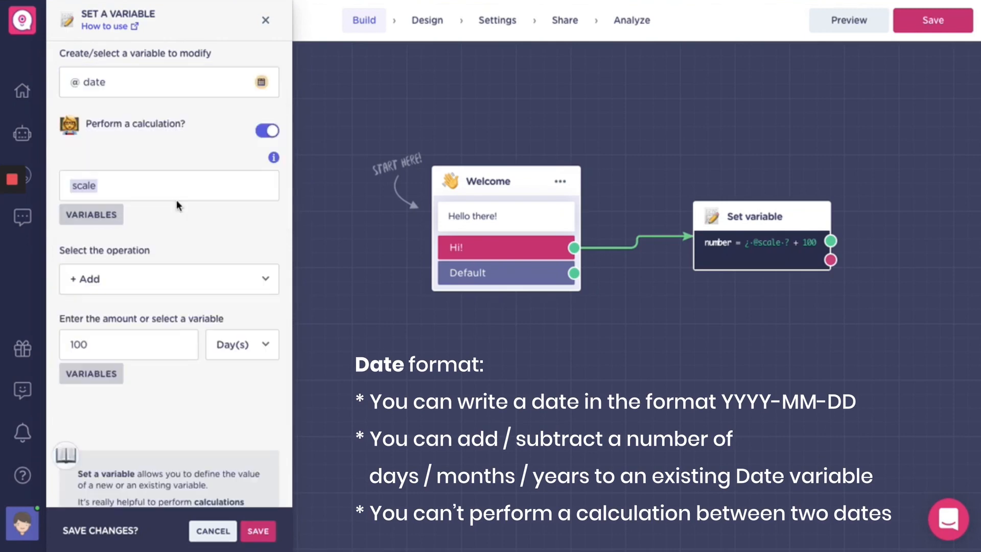
Step: Replace the scale variable with the today variable as the base of the date calculation
scroll(199, 227, "down", 1)
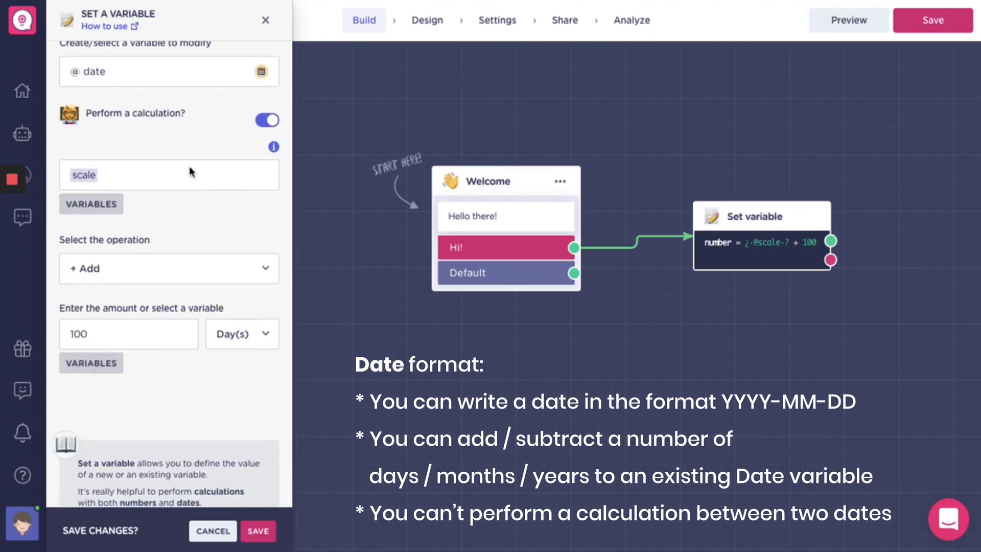
left_click(108, 173)
key("BackSpace")
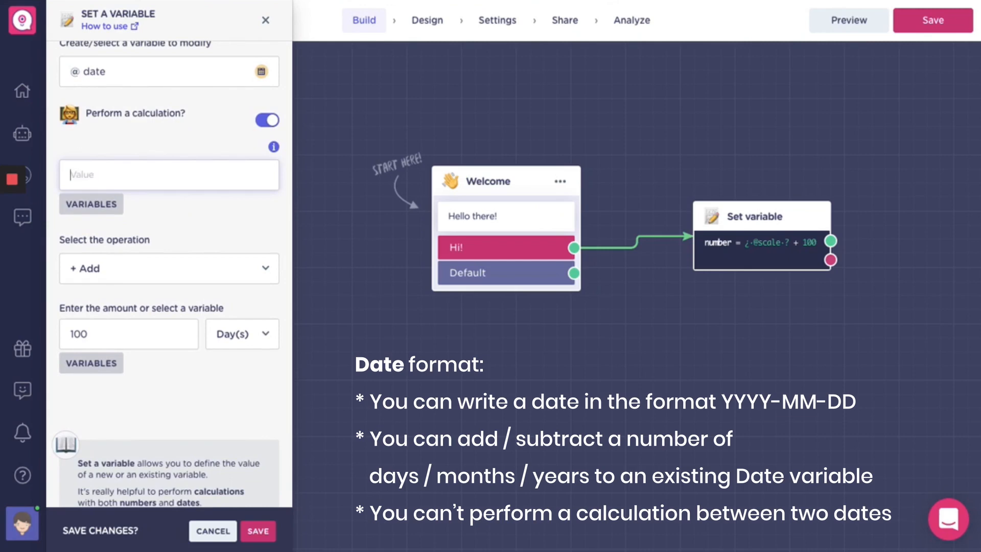
left_click(103, 200)
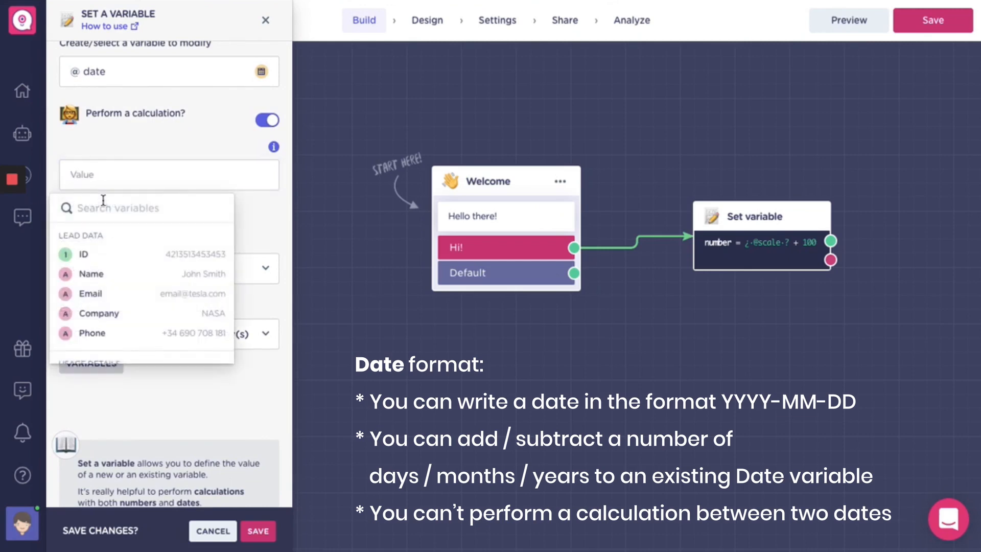
type("tod")
left_click(136, 305)
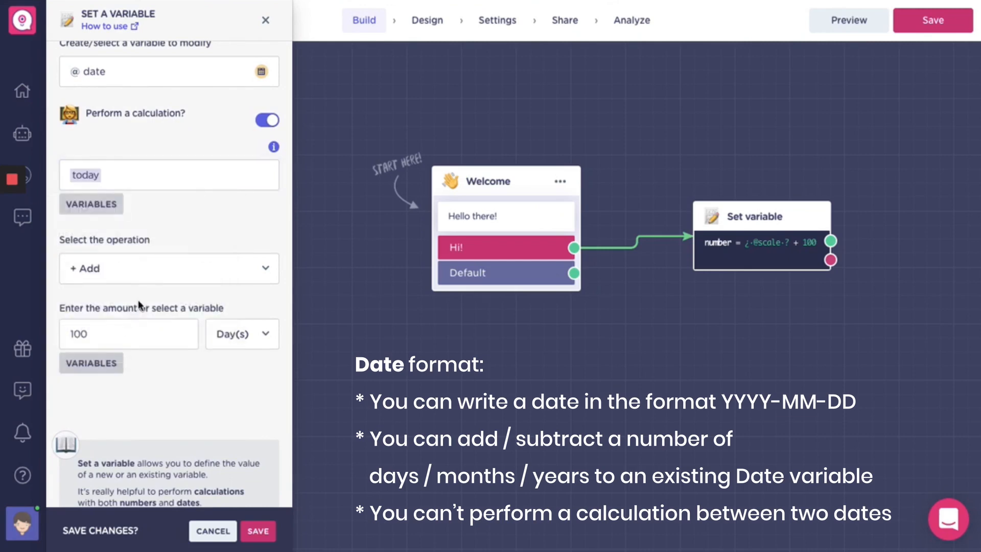
Step: Check the amount and available operations, keep Add with 100 days, and save the Set variable block
scroll(184, 254, "down", 1)
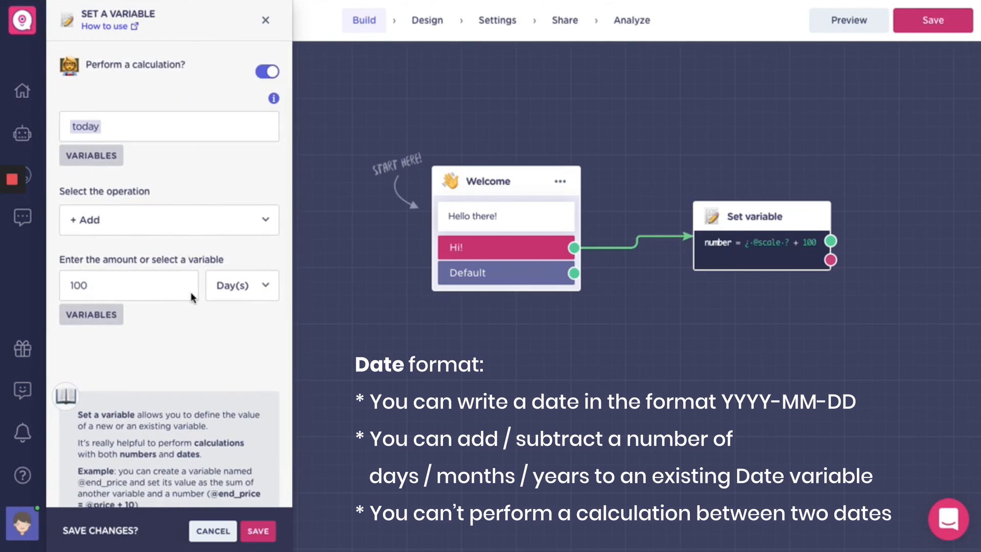
left_click(165, 287)
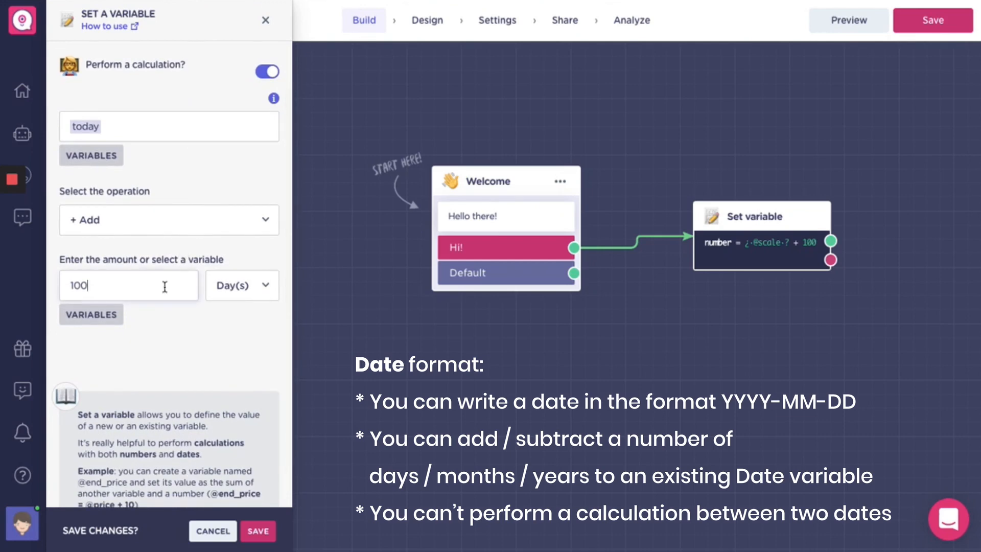
scroll(246, 284, "up", 1)
left_click(246, 266)
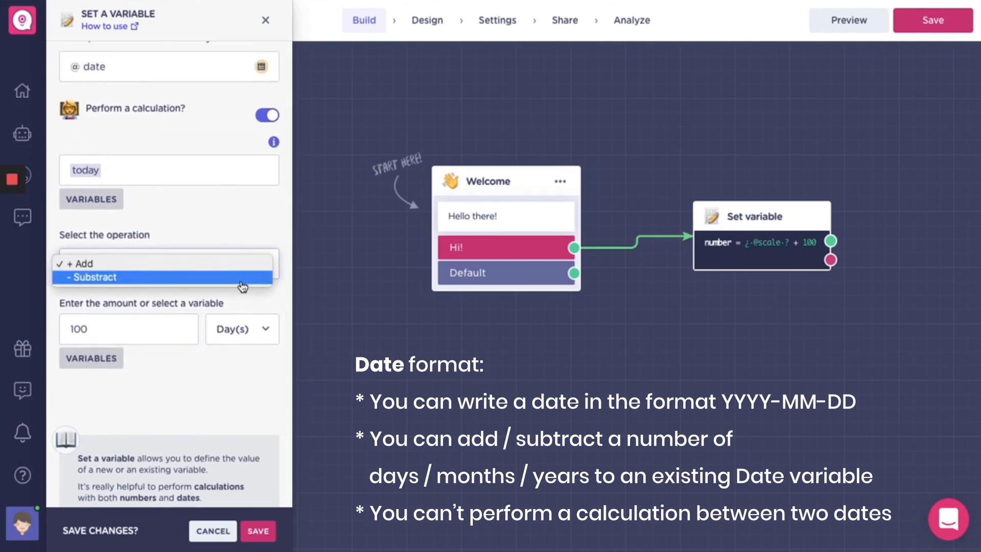
left_click(249, 298)
scroll(251, 377, "up", 1)
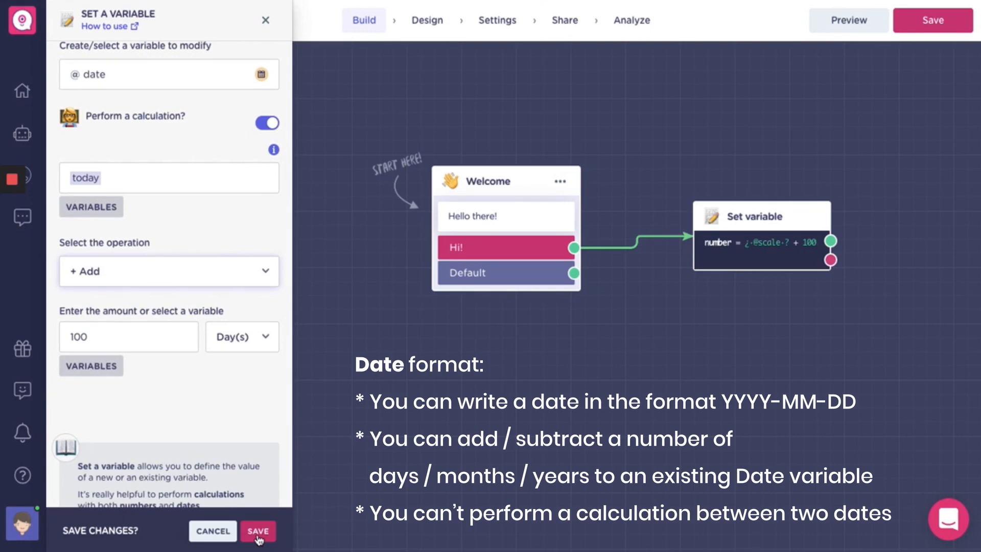
left_click(258, 532)
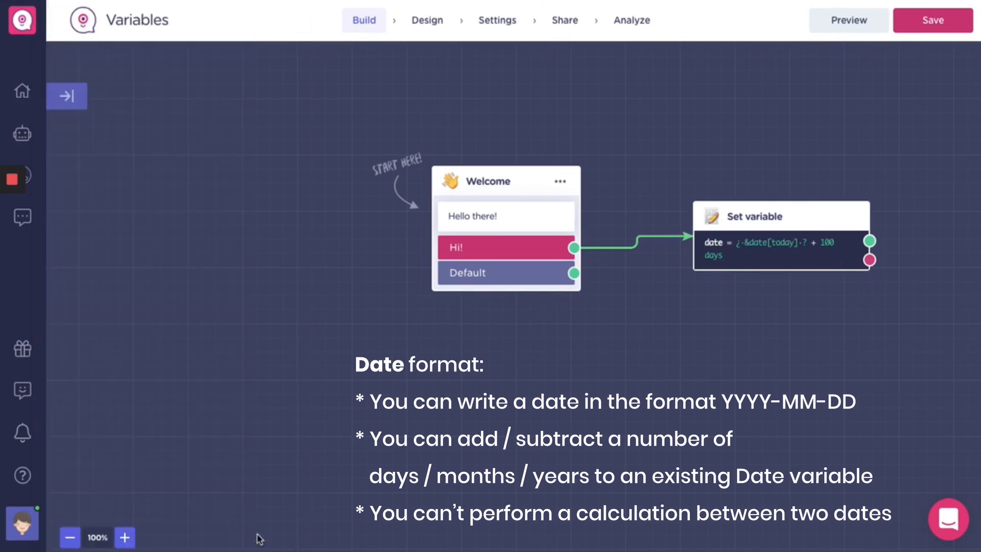
Step: Reopen the Set variable block and replace date with a newly created variable named array in Array format
left_click(757, 223)
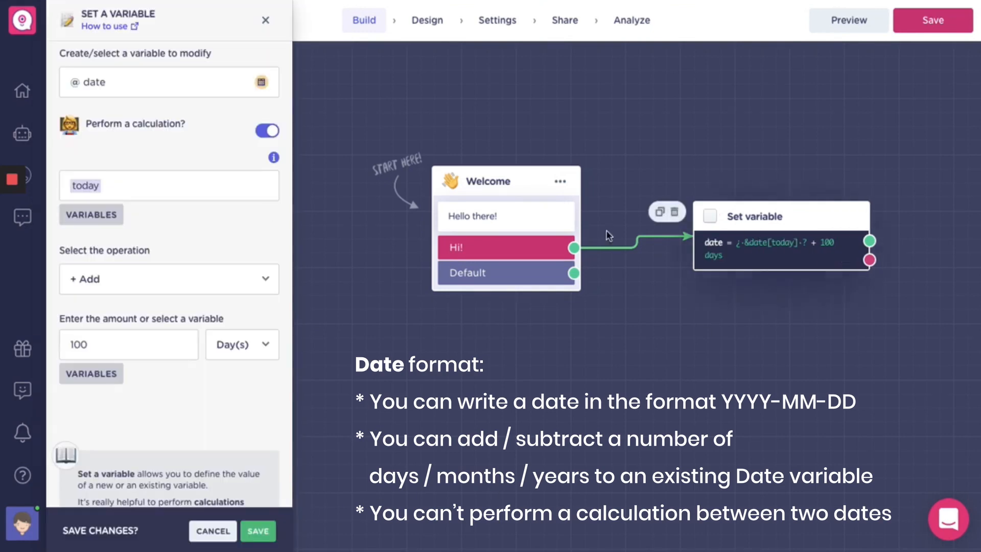
left_click(199, 81)
type("array")
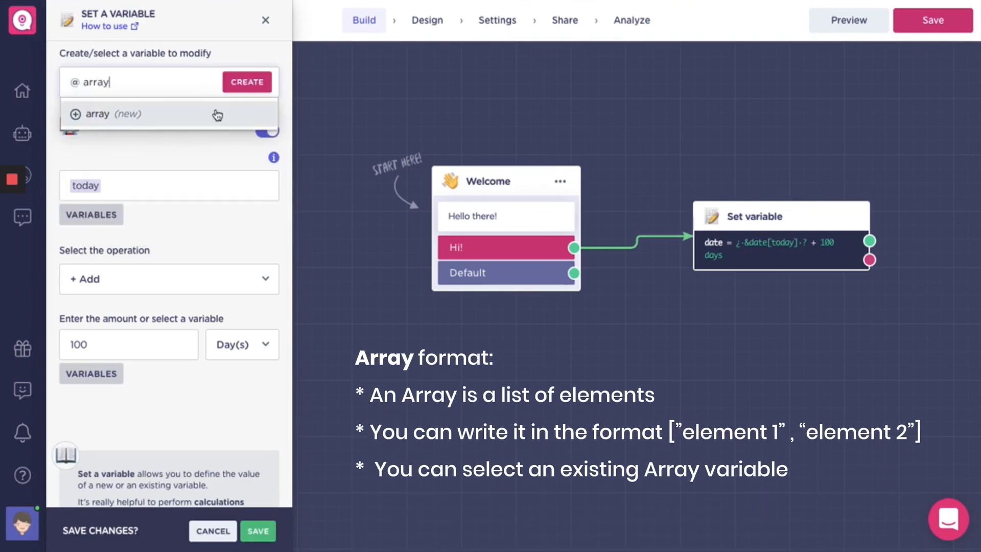
left_click(218, 115)
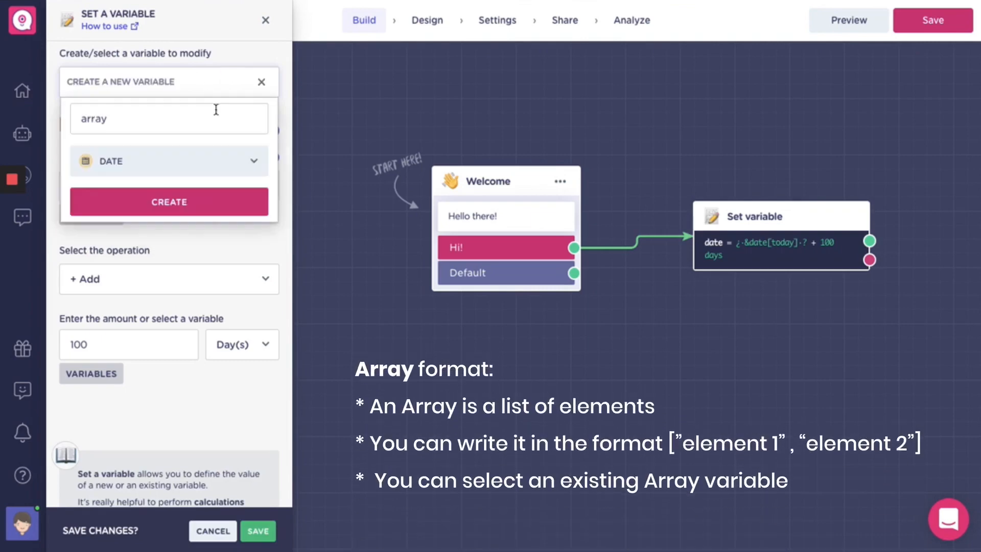
left_click(215, 160)
left_click(152, 177)
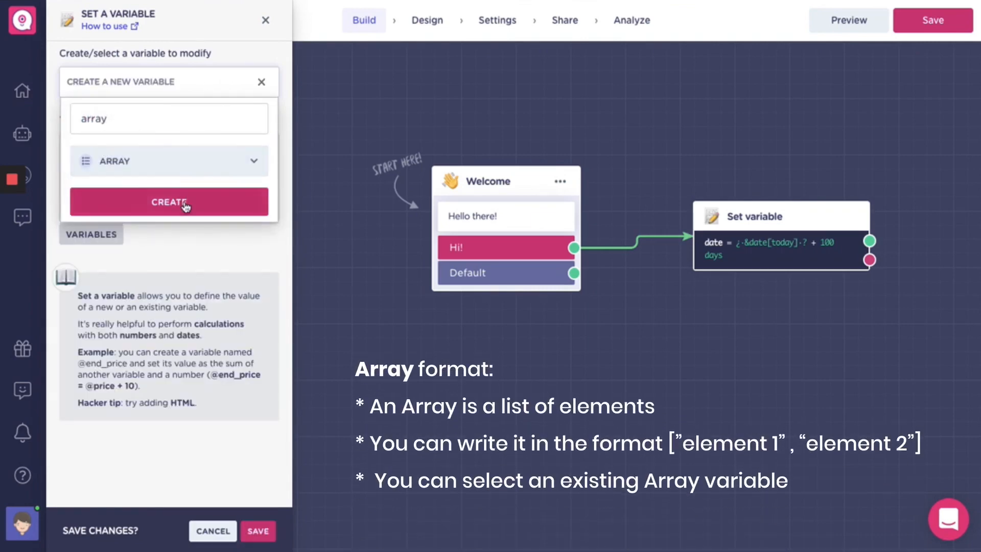
left_click(184, 202)
Step: Clear the array variable's value and try to save the Set variable block without one
key("BackSpace")
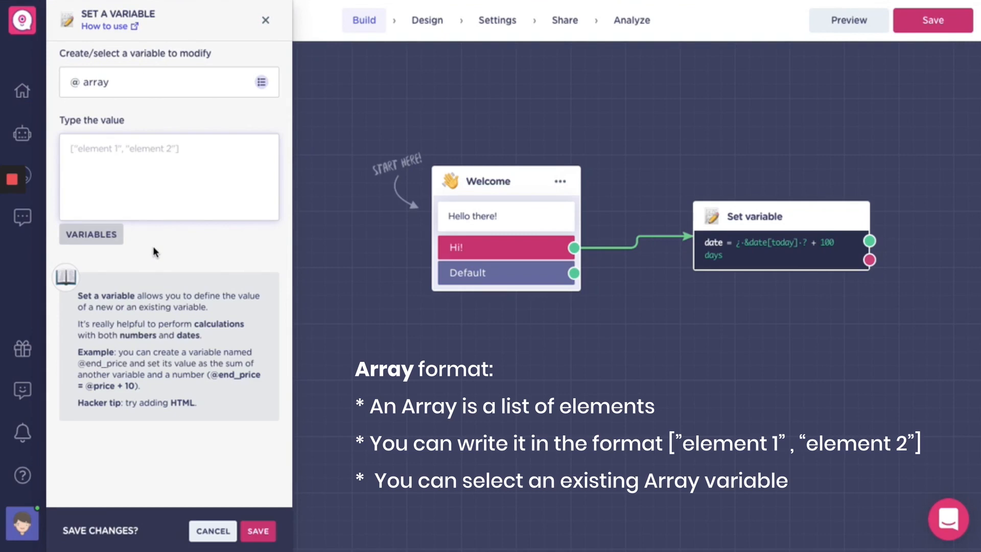
left_click(258, 532)
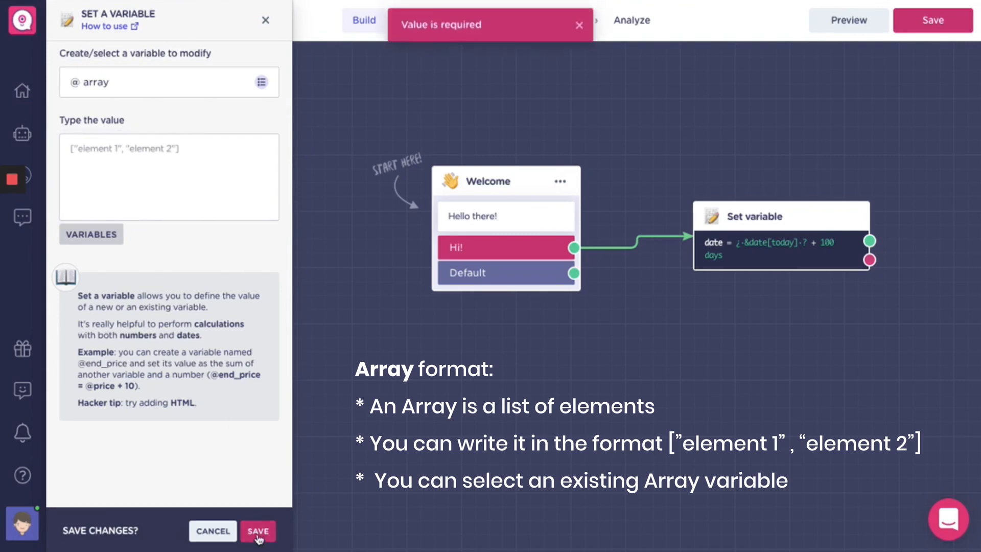
left_click(584, 30)
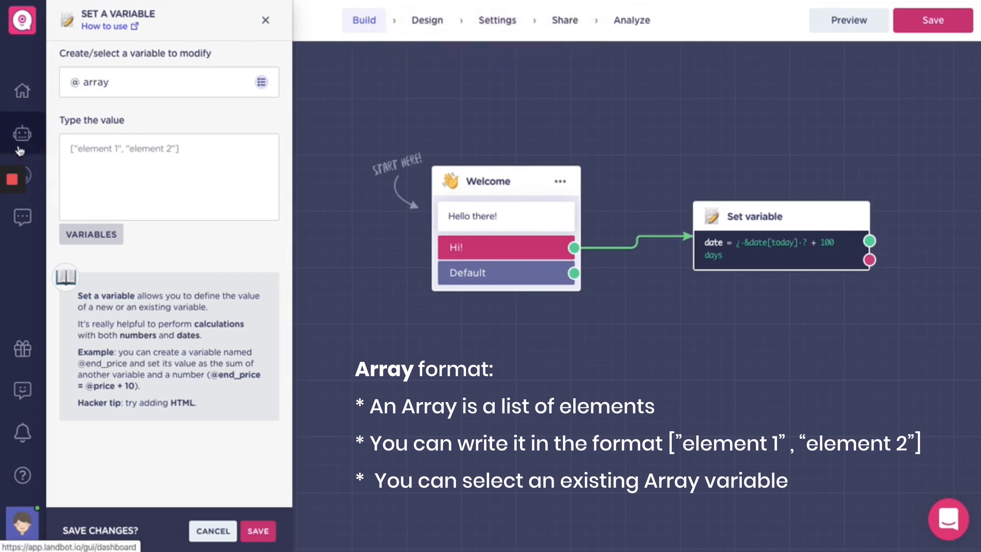
Step: Add an Email question block connected to the output of the Name question
mouse_move(16, 179)
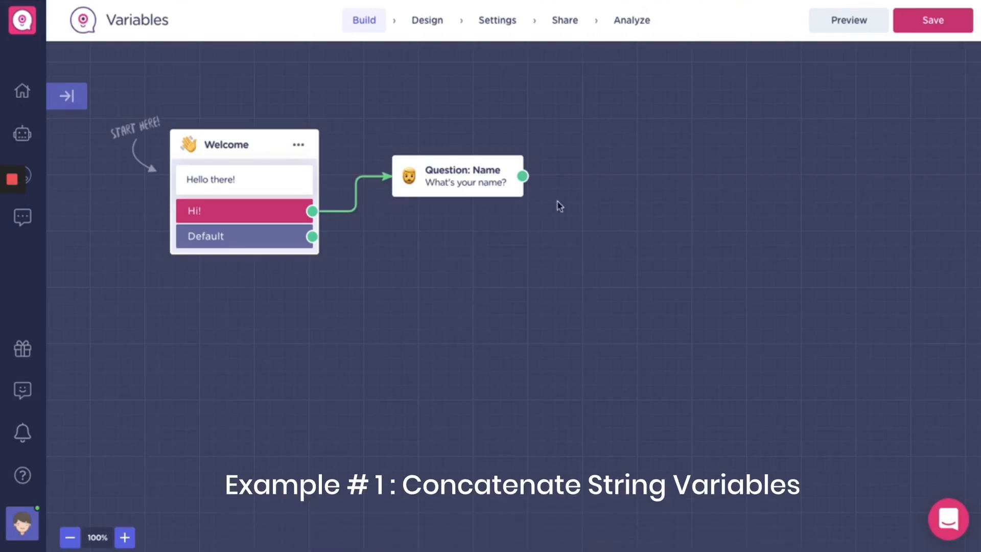
left_click_drag(522, 176, 586, 145)
type("ema")
left_click(638, 194)
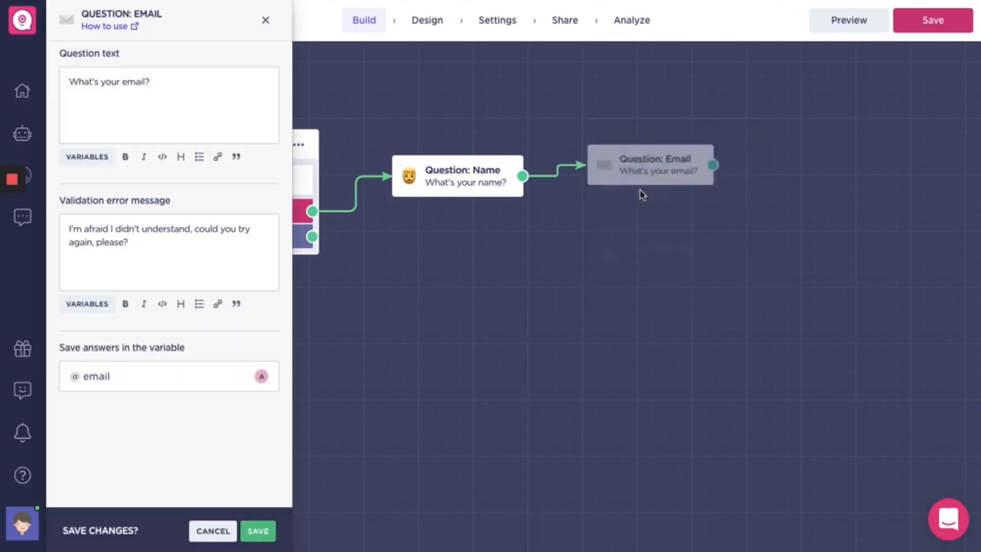
Step: Add a Phone question block connected to the output of the Email question
left_click_drag(714, 165, 764, 186)
type("n")
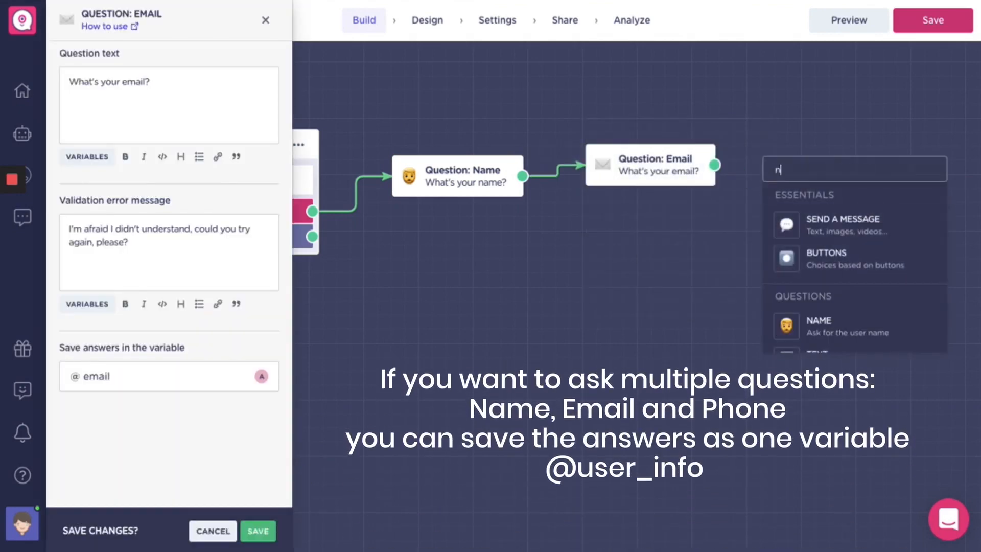
type("u")
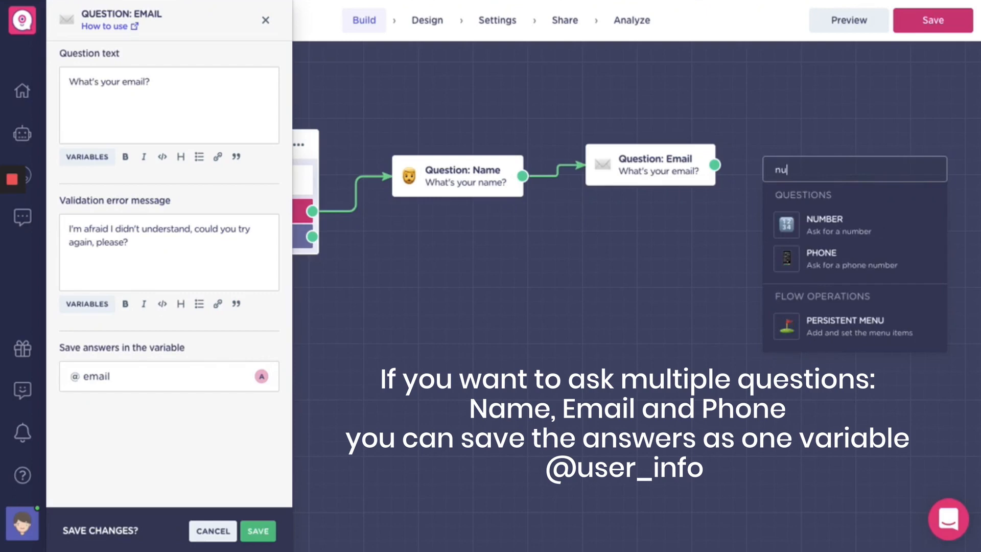
left_click(838, 262)
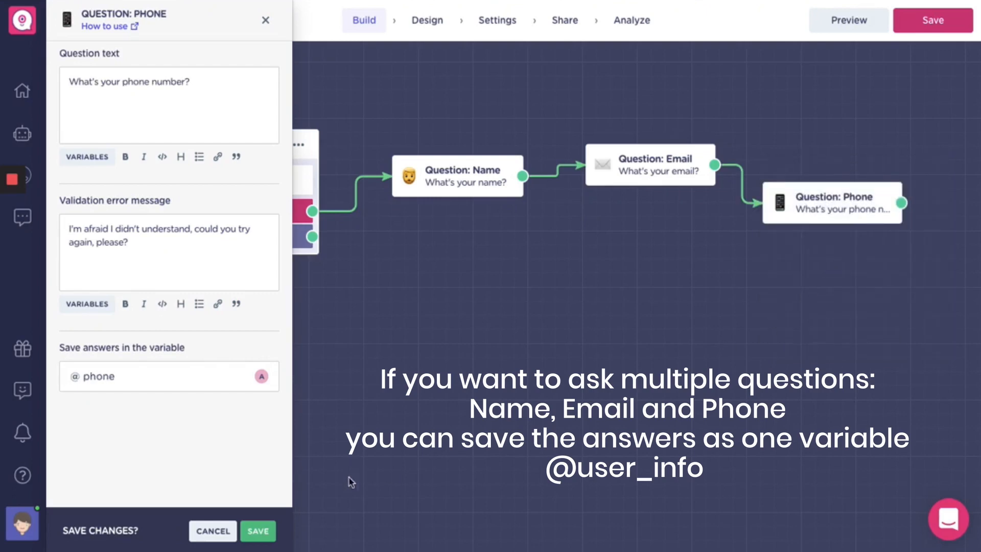
Step: Save the Phone question and add a Set variable block after it, with user_info as the variable to modify
left_click(259, 531)
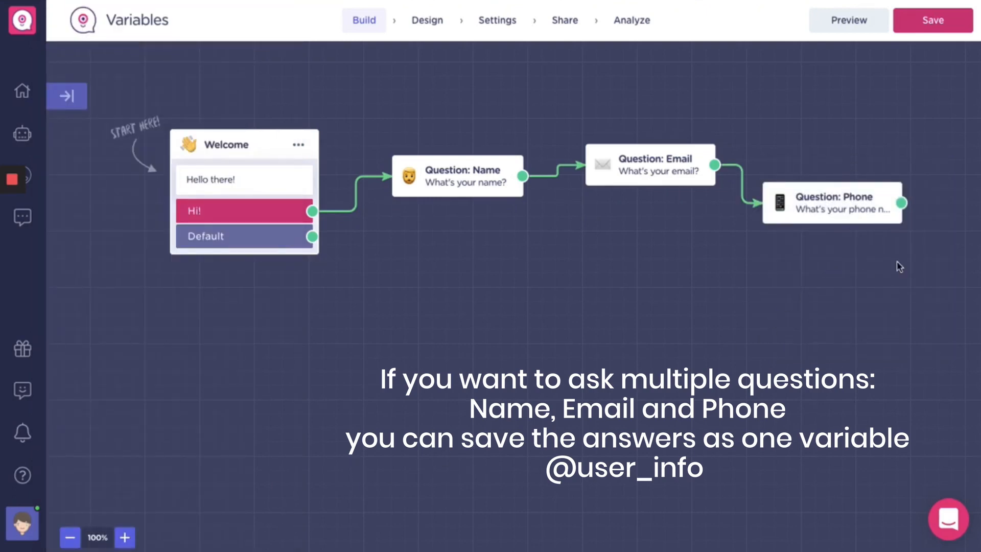
left_click_drag(901, 203, 617, 301)
type("se")
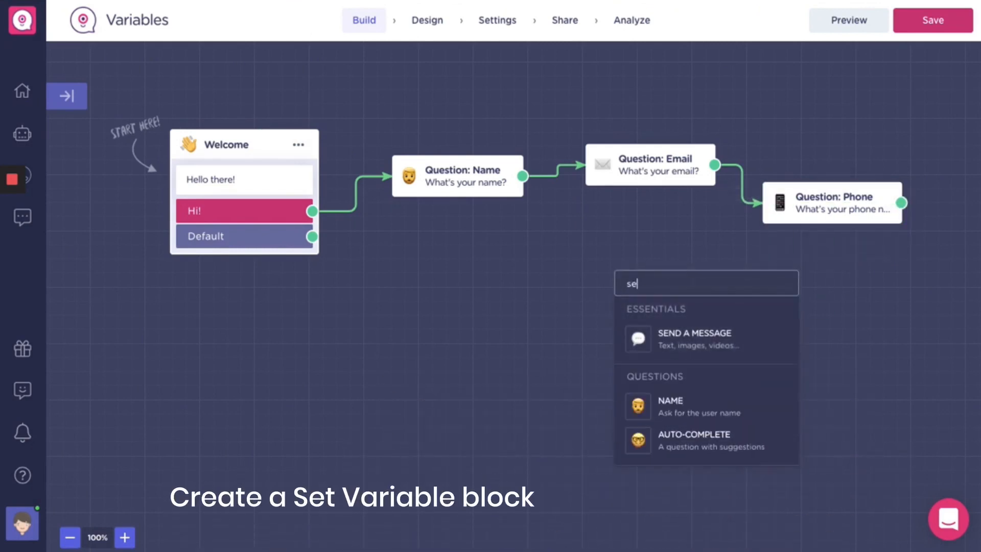
type("t")
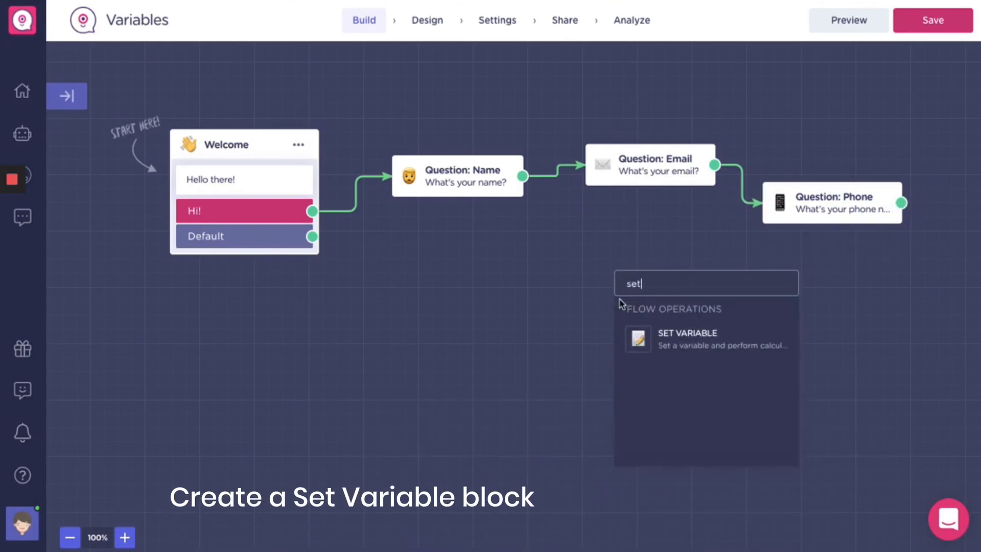
left_click(686, 351)
type("user_info")
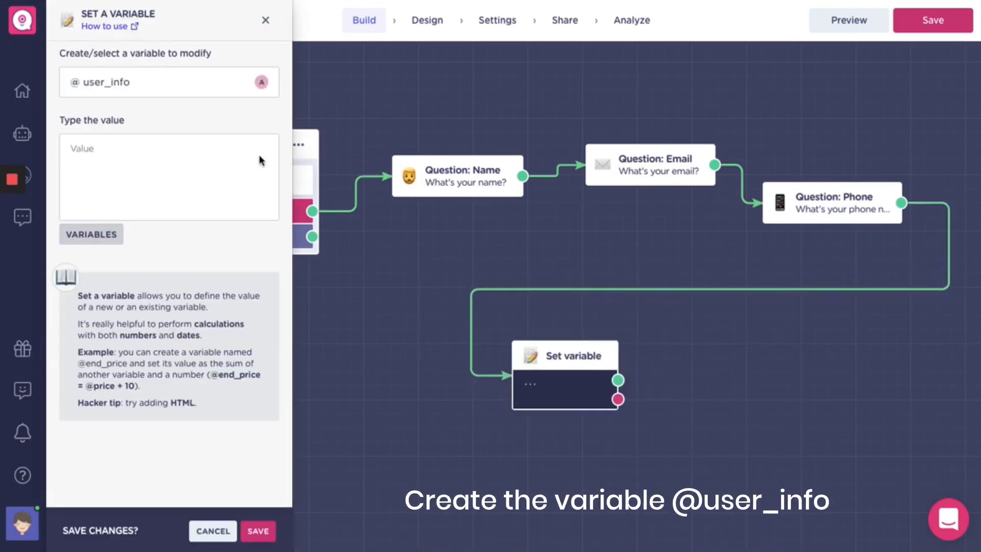
left_click(218, 156)
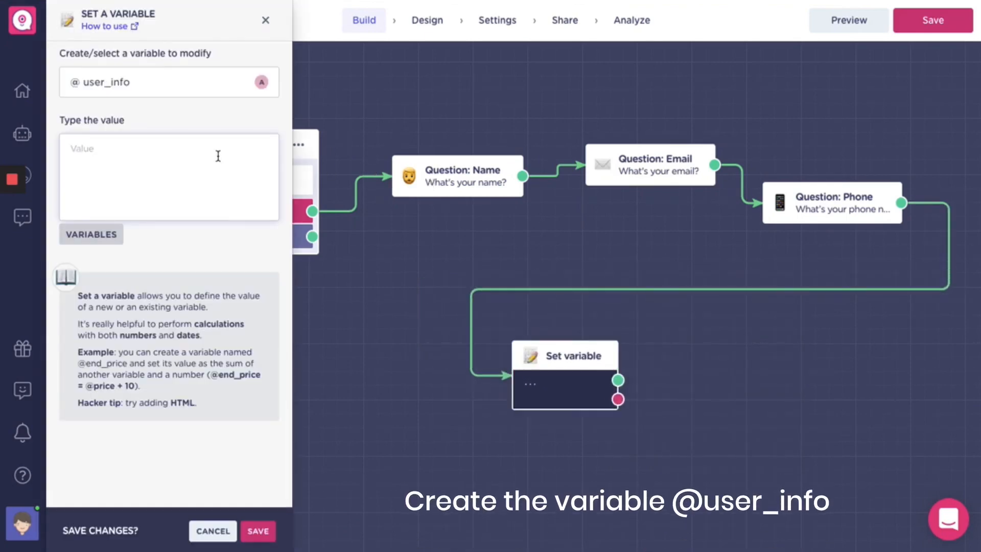
type("Name:")
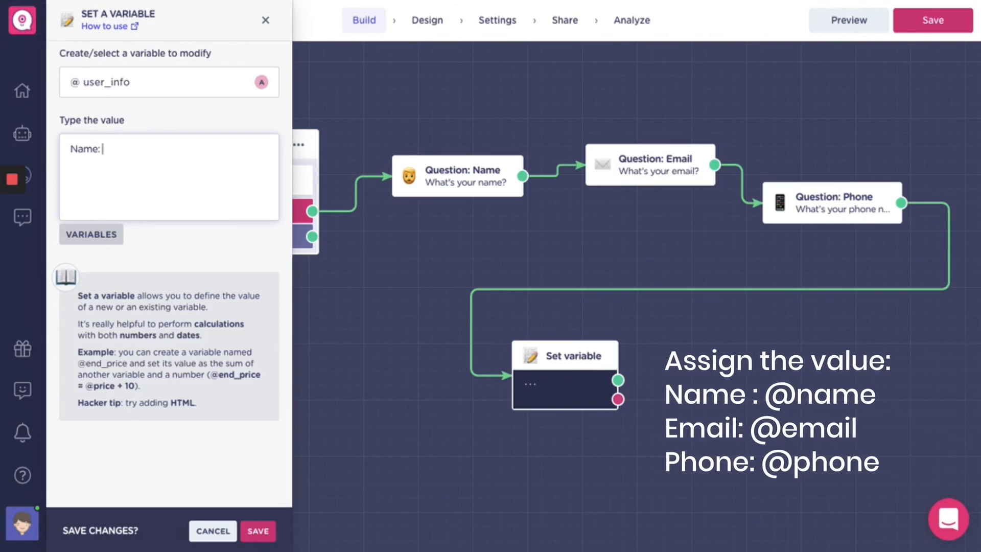
type(" @n")
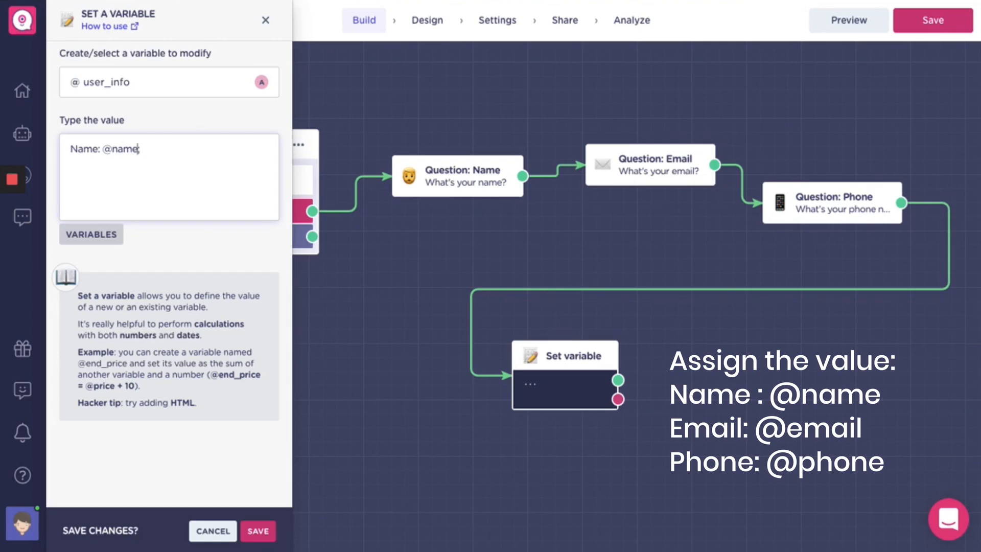
type("ame ;")
key("Return")
type("Email: @emai")
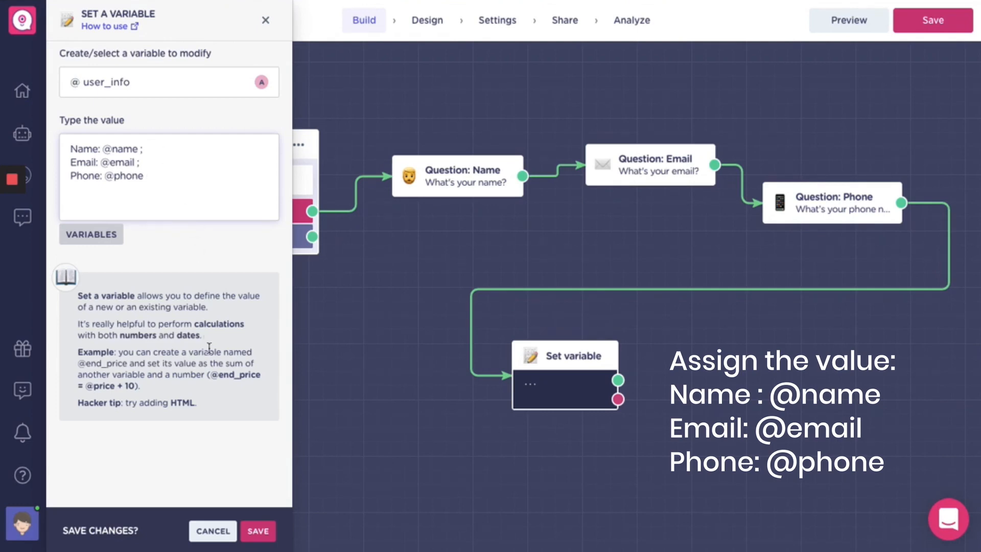
left_click(258, 531)
Step: Add a message block connected to the Set variable block's green output, with the bold text "User info:"
scroll(559, 464, "right", 3)
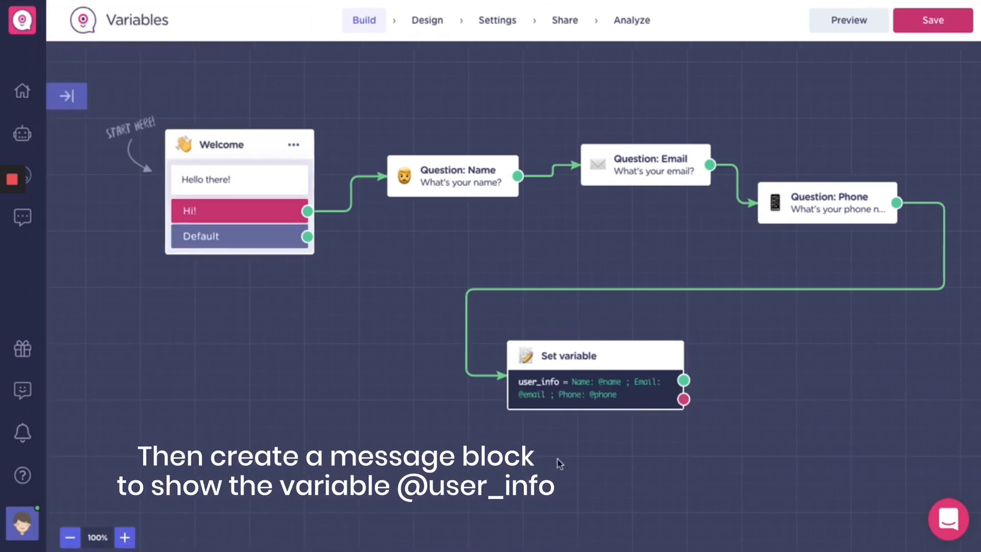
left_click_drag(536, 381, 600, 351)
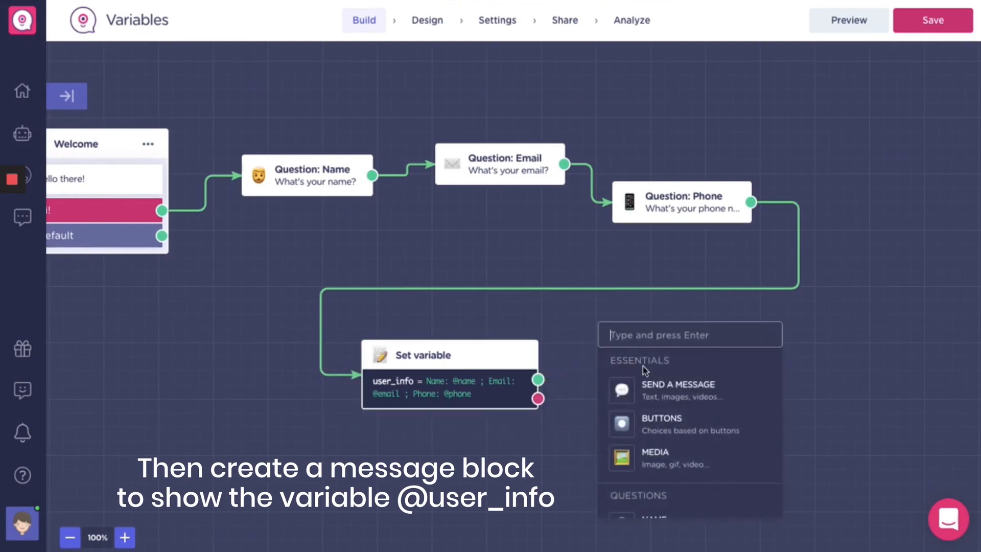
left_click(664, 387)
type("User info:")
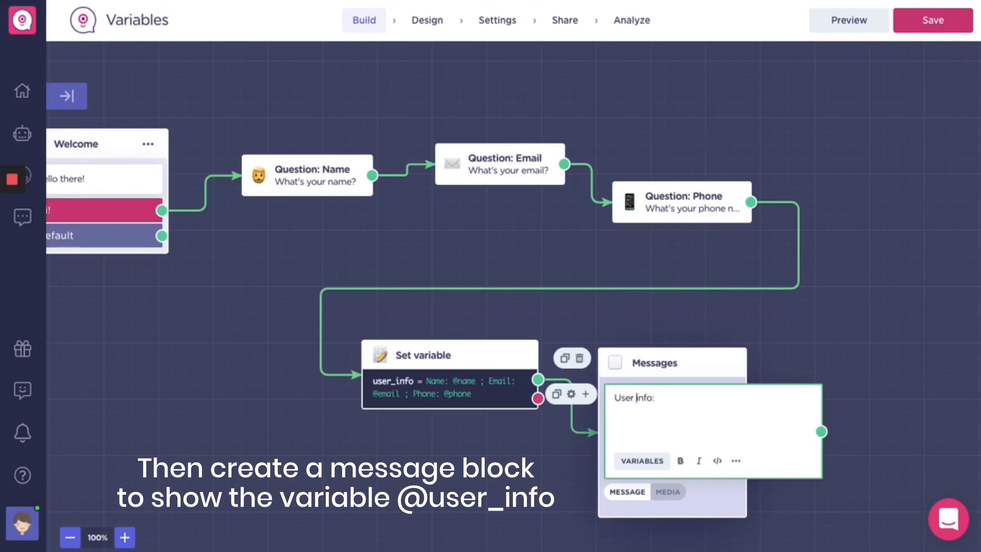
key("alt+shift+Left")
key("Left")
key("alt+shift+Left")
key("alt+shift+Left")
key("Right")
Step: Insert the user_info variable below the "User info:" text in the message block
left_click(650, 458)
type("use")
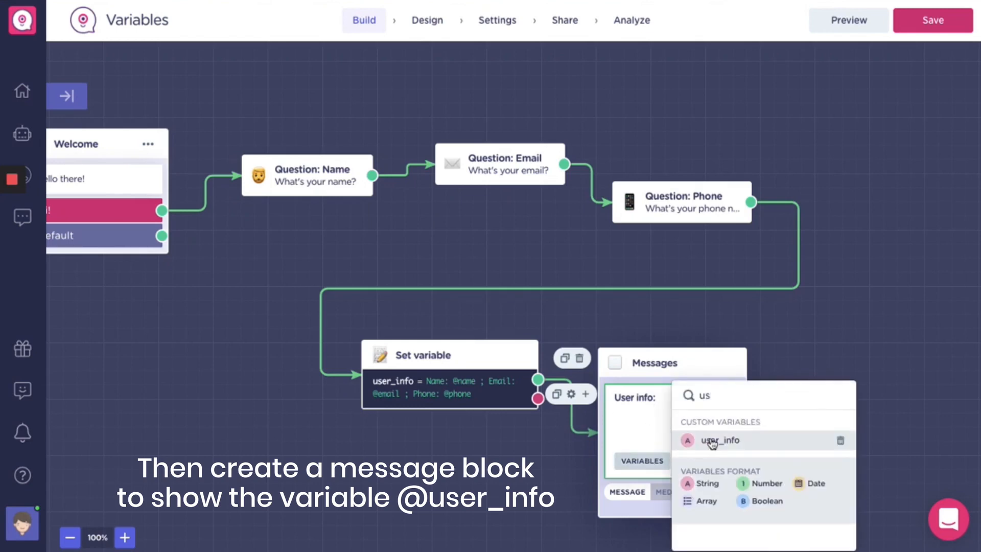
left_click(726, 440)
left_click(867, 343)
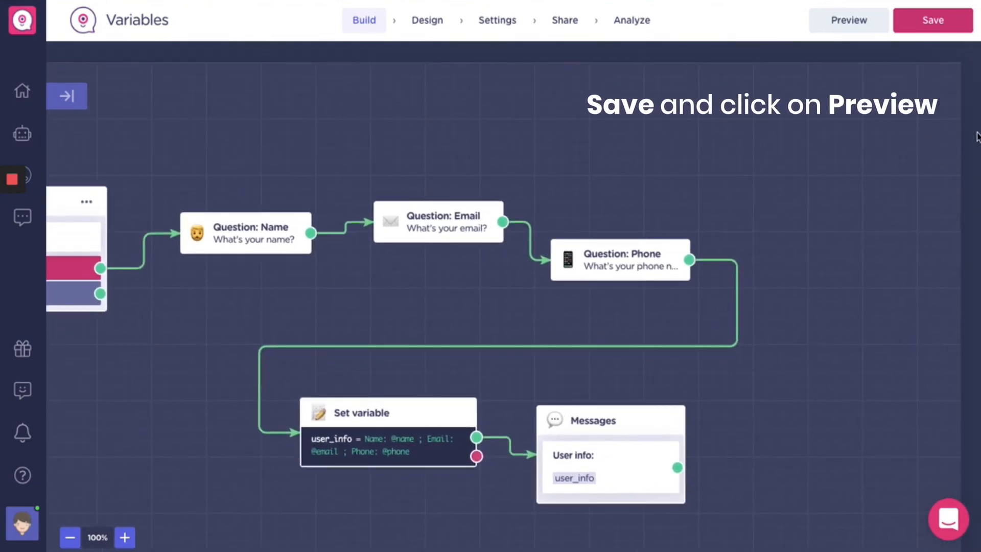
Step: Save the bot, open its preview and start the conversation with the Hi! reply
left_click(942, 23)
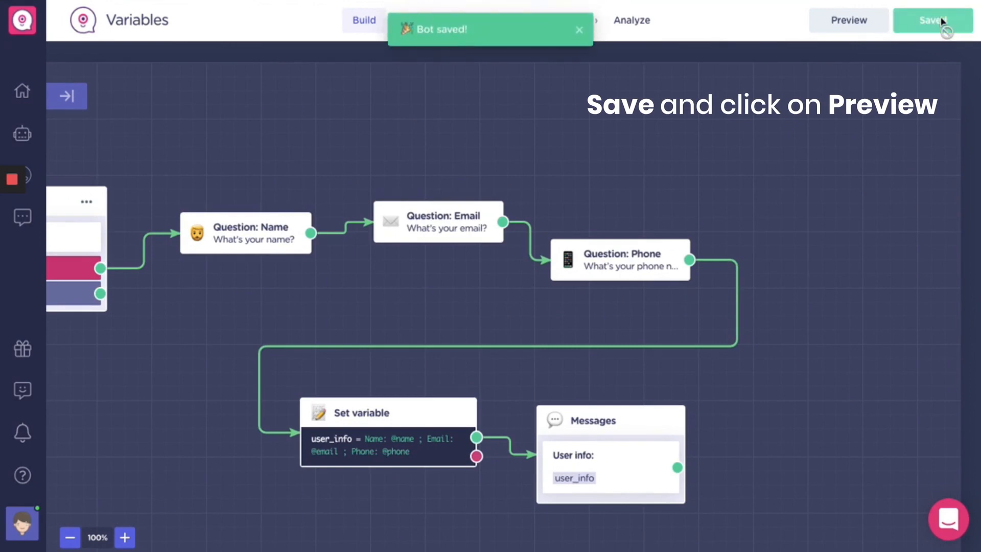
left_click(867, 23)
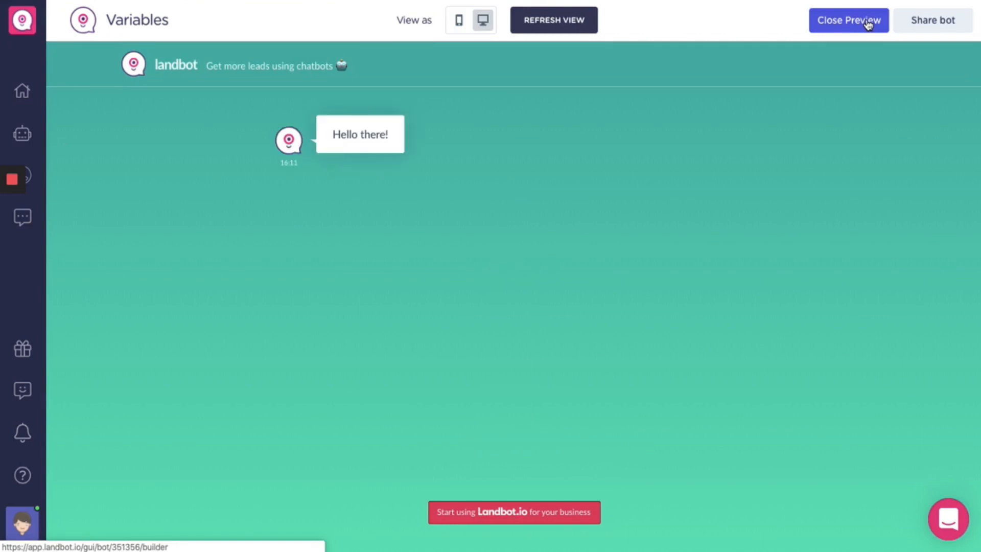
left_click(387, 215)
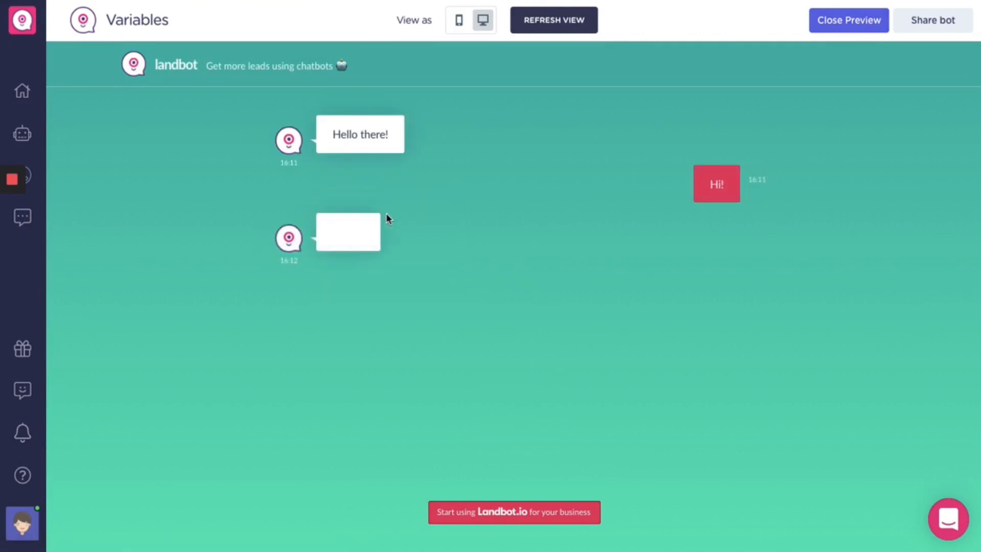
Step: Test the chat by answering the bot's questions with a sample name, e-mail address and phone number
type("ila")
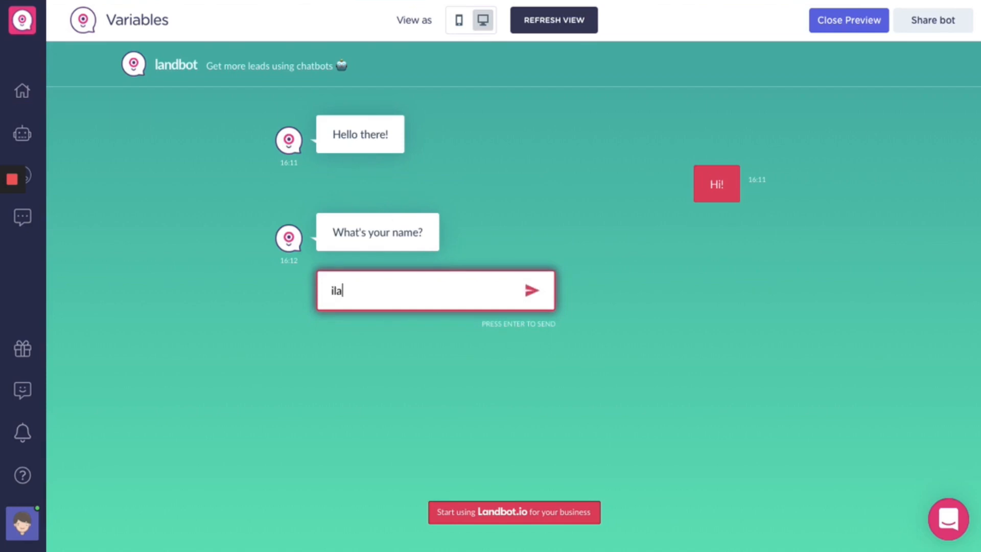
key("Return")
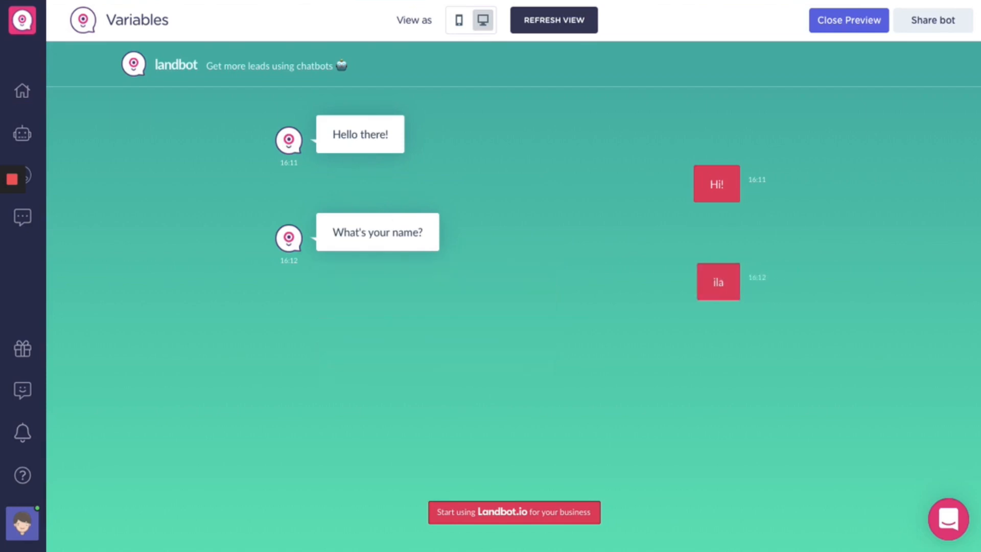
type("e")
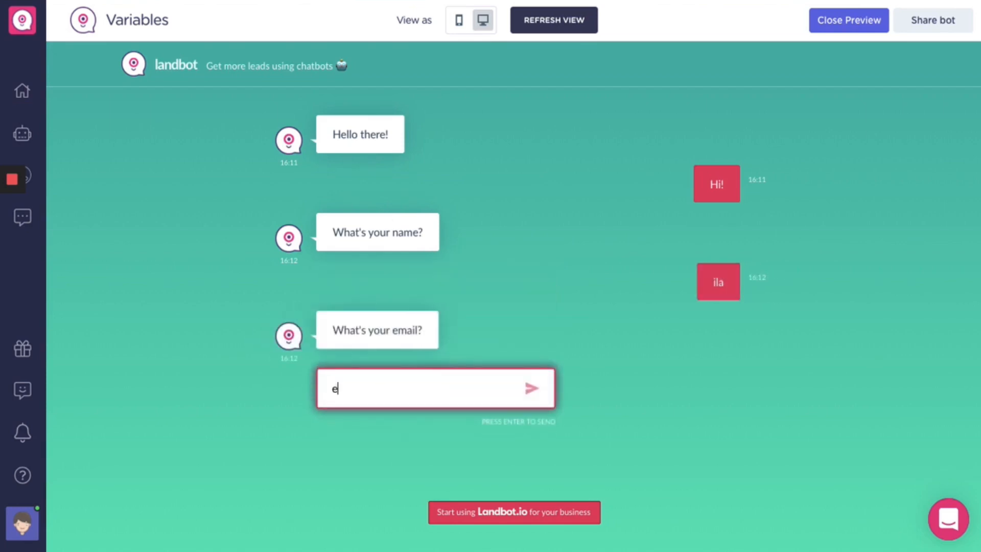
type("mail@ema")
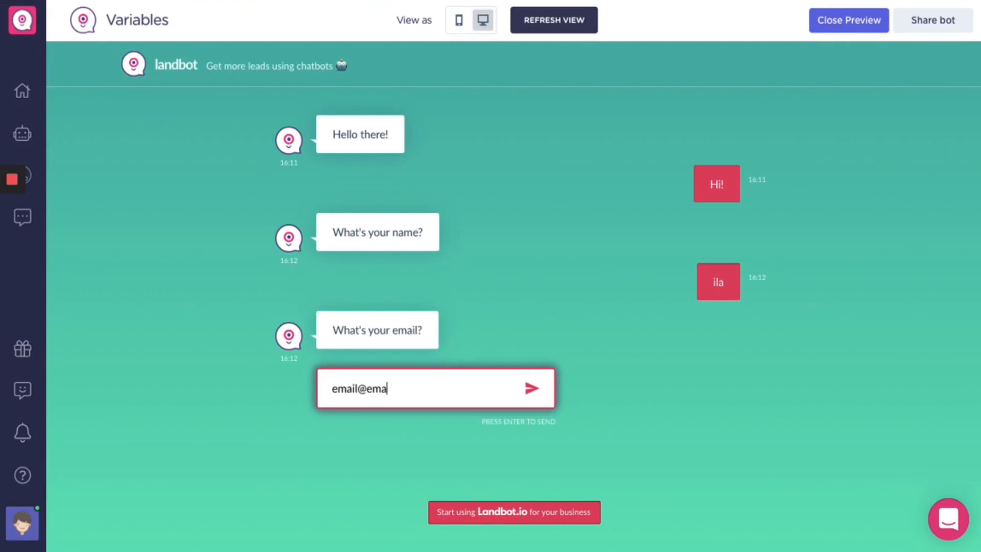
type("il.com")
key("Return")
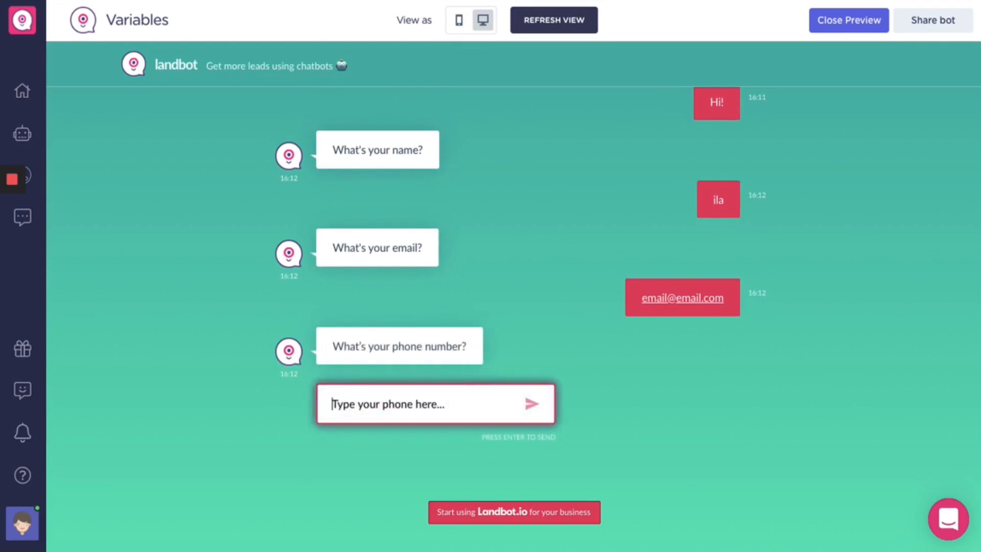
type("33333")
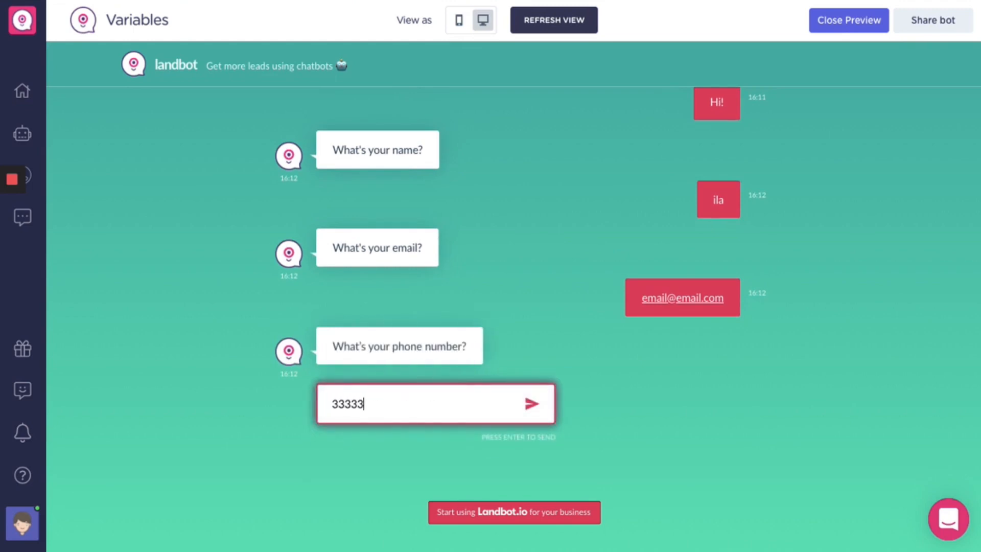
type("3333")
key("Return")
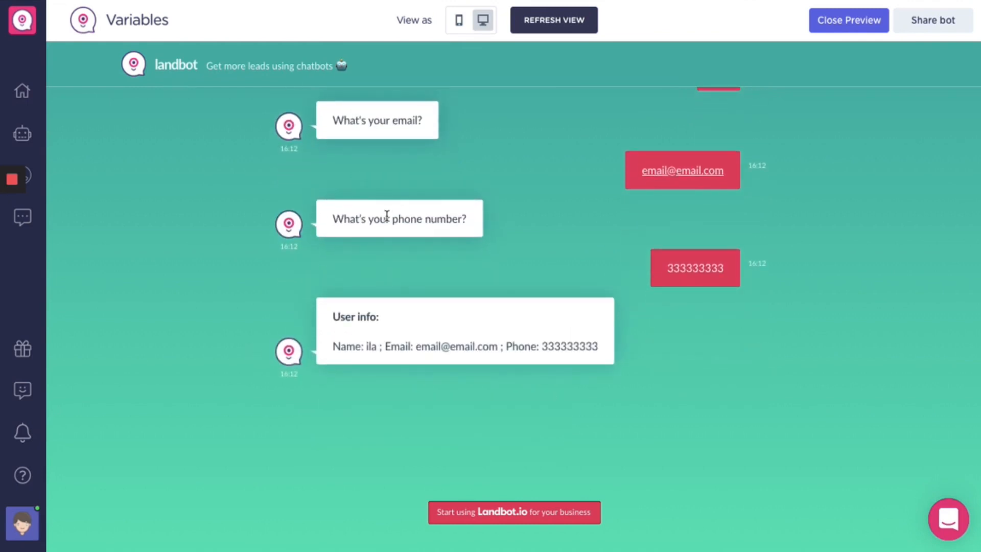
mouse_move(15, 185)
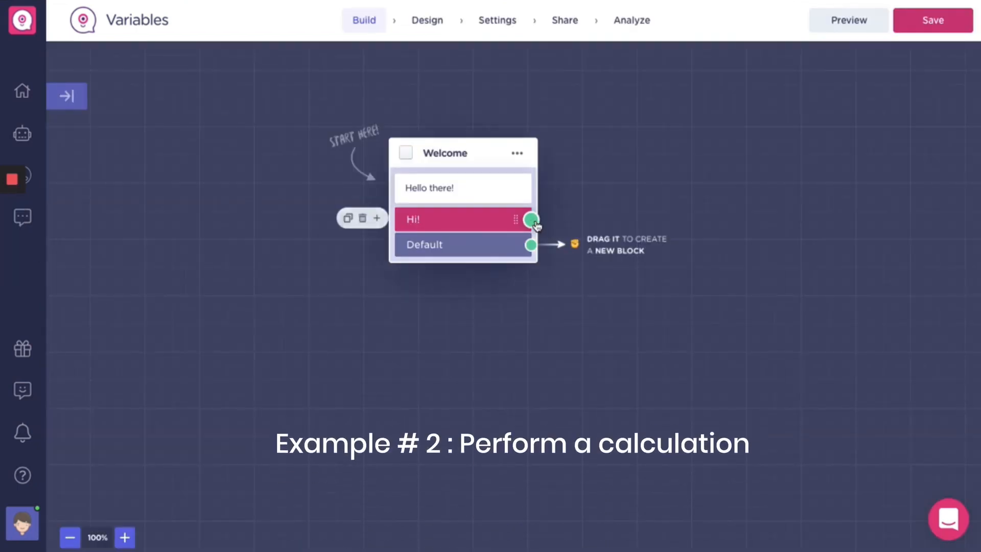
Step: Add a Buttons block connected to the Welcome block's Hi! output, asking "What do you want to buy?"
left_click_drag(529, 222, 612, 174)
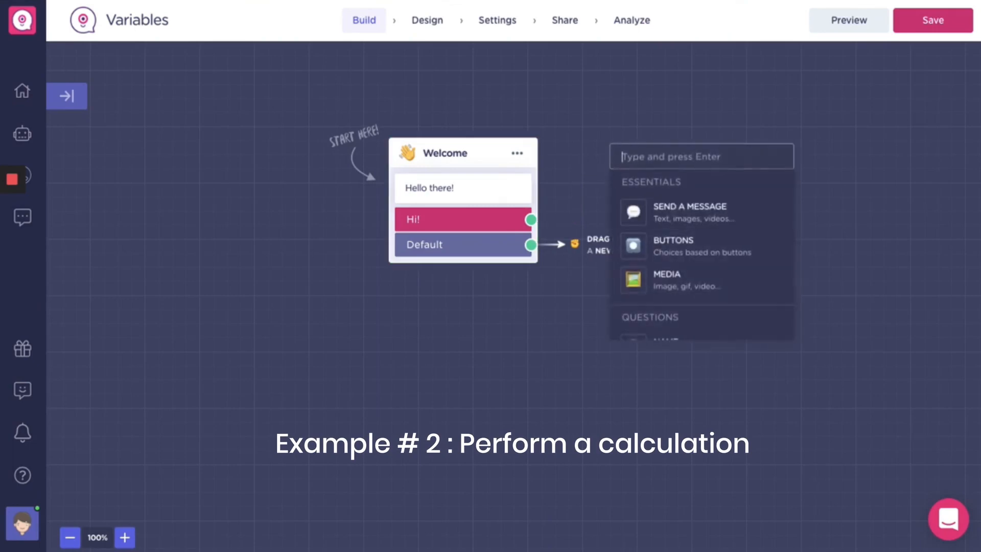
type("bu")
left_click(670, 209)
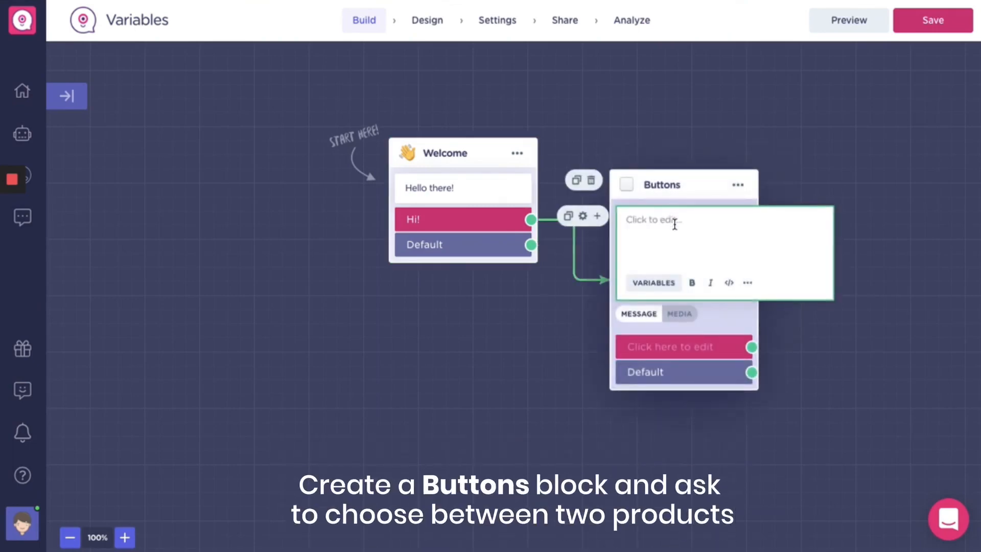
type("What do you want to buy?")
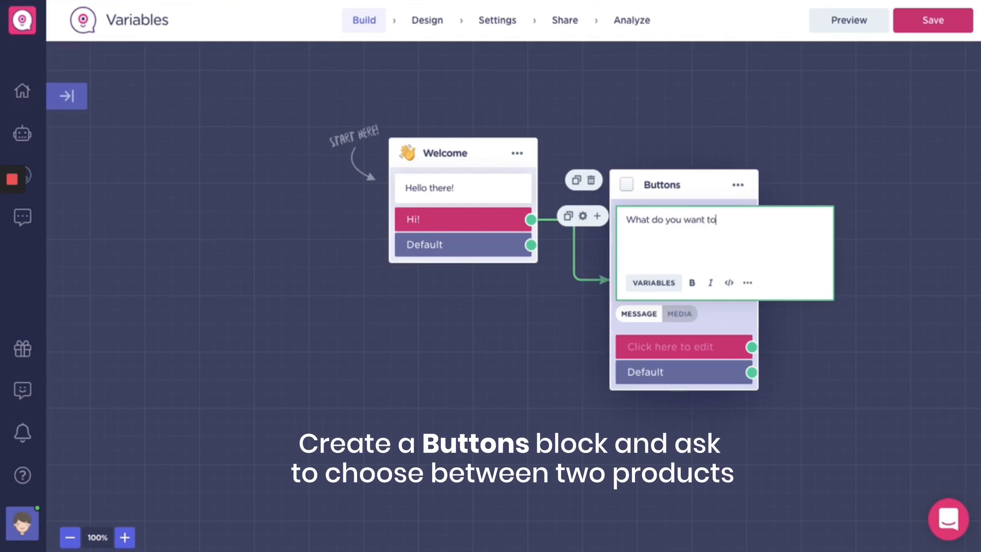
Step: Give the Buttons block two answer options, Milk and Bread
left_click(662, 350)
type("Milk")
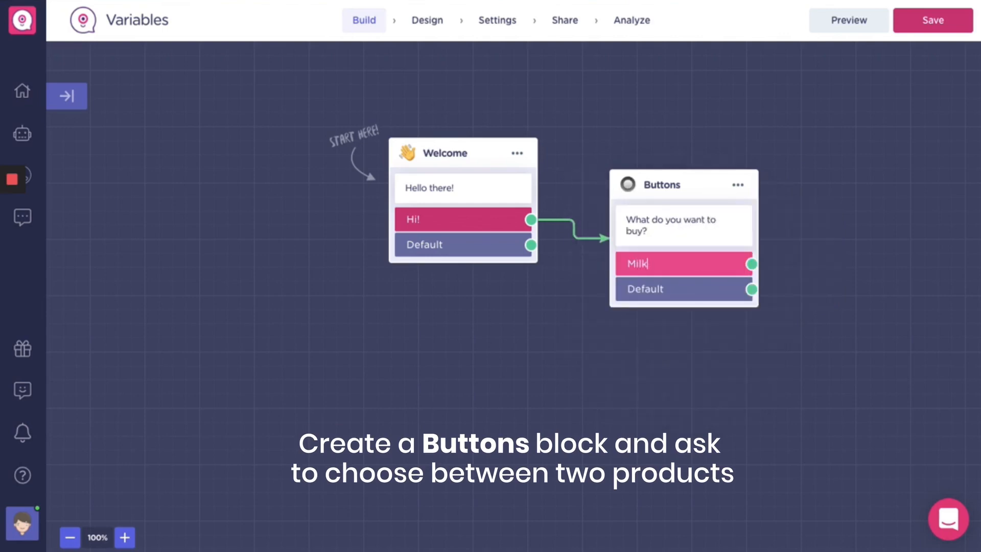
key("Return")
type("Bread")
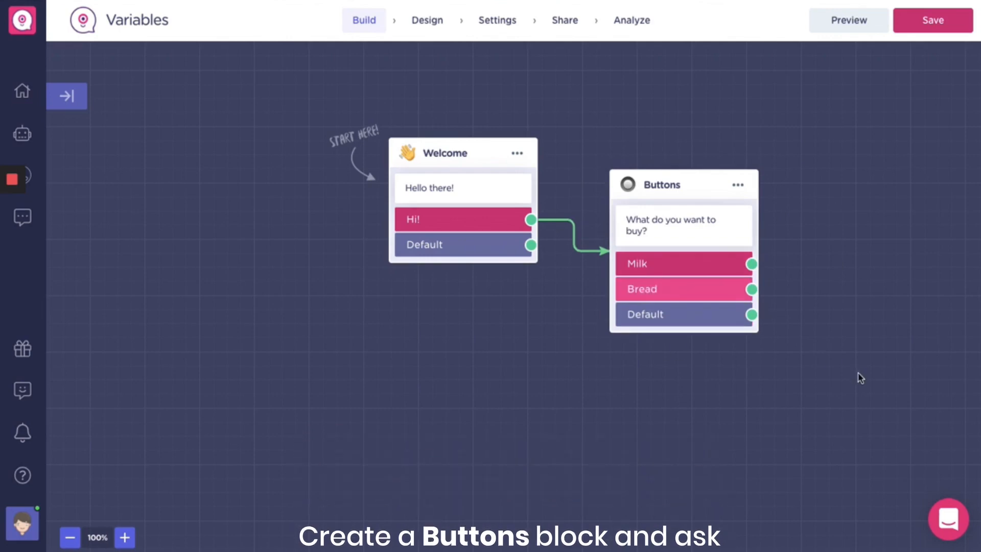
Step: Add a Set variable block connected to the Milk option's output
left_click_drag(820, 441, 577, 431)
left_click_drag(510, 255, 623, 174)
type("set")
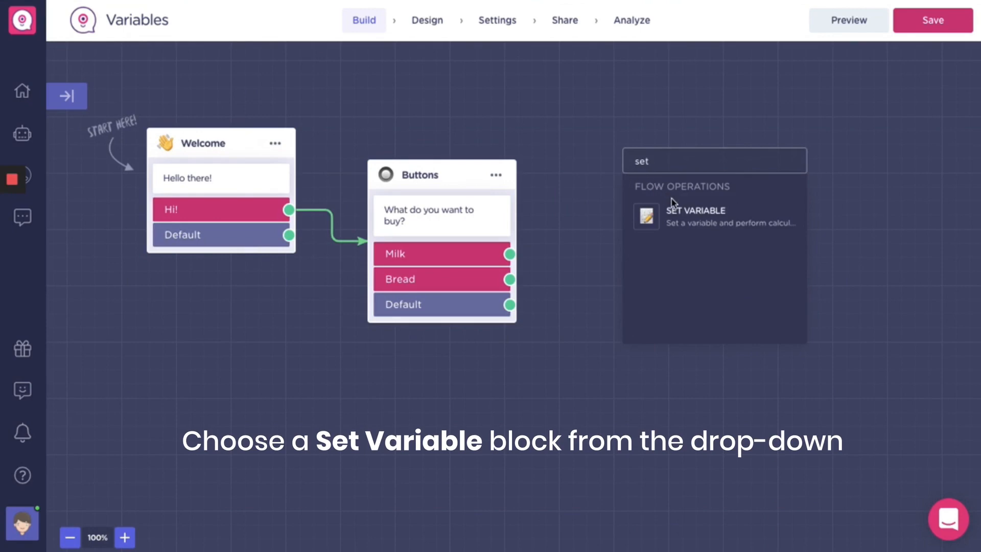
left_click(680, 216)
Step: Choose the existing number variable price in the Milk option's Set variable block, set its value to 2, and save
left_click(192, 83)
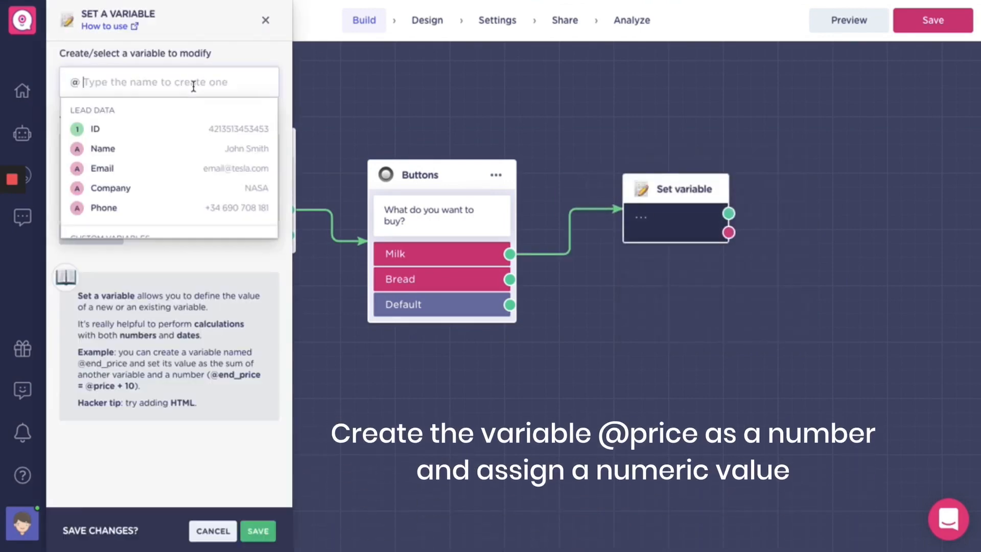
type("price")
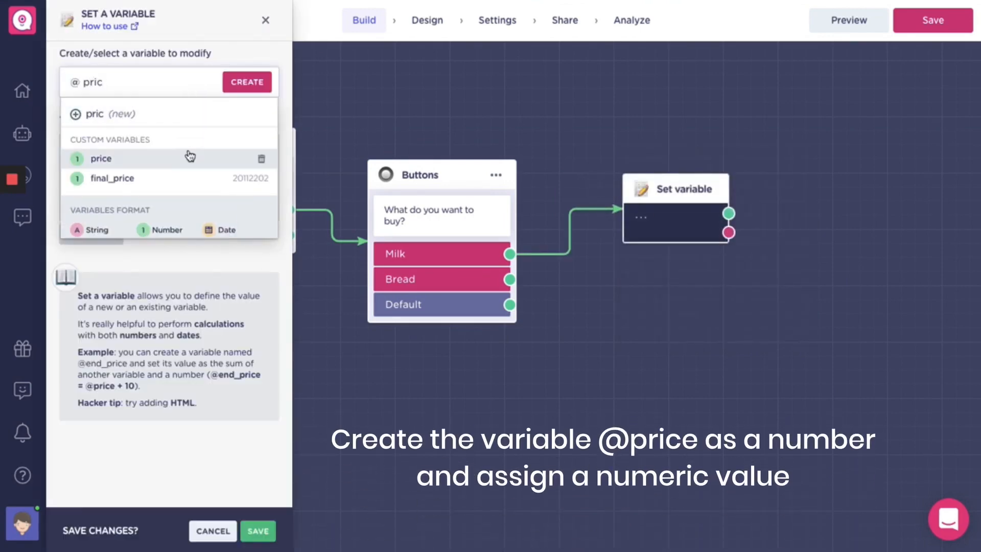
left_click(174, 155)
left_click(208, 191)
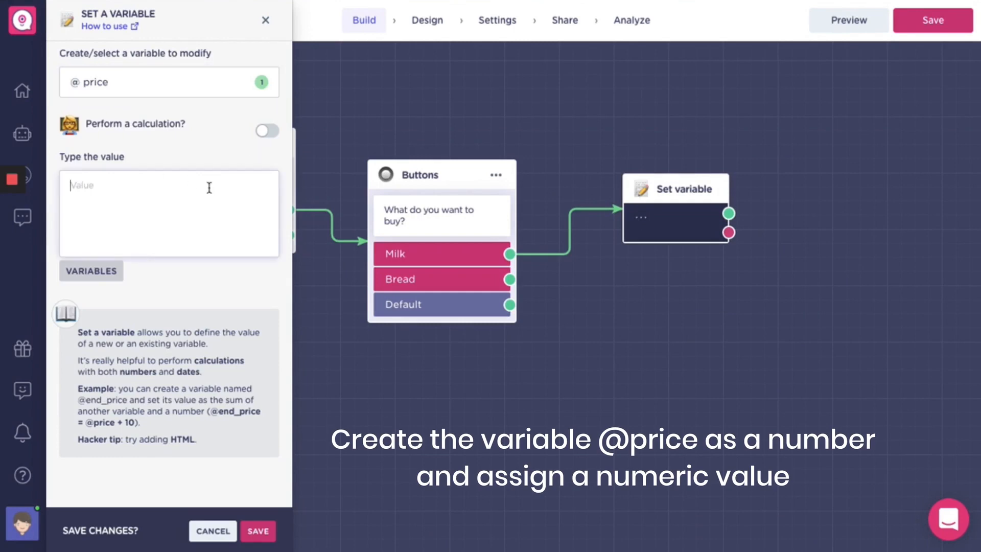
type("2")
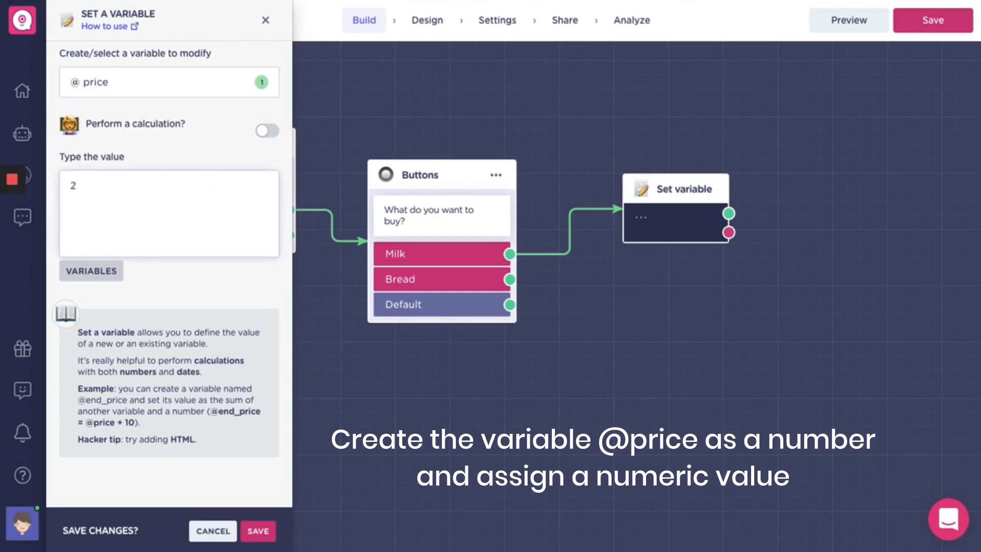
left_click(258, 531)
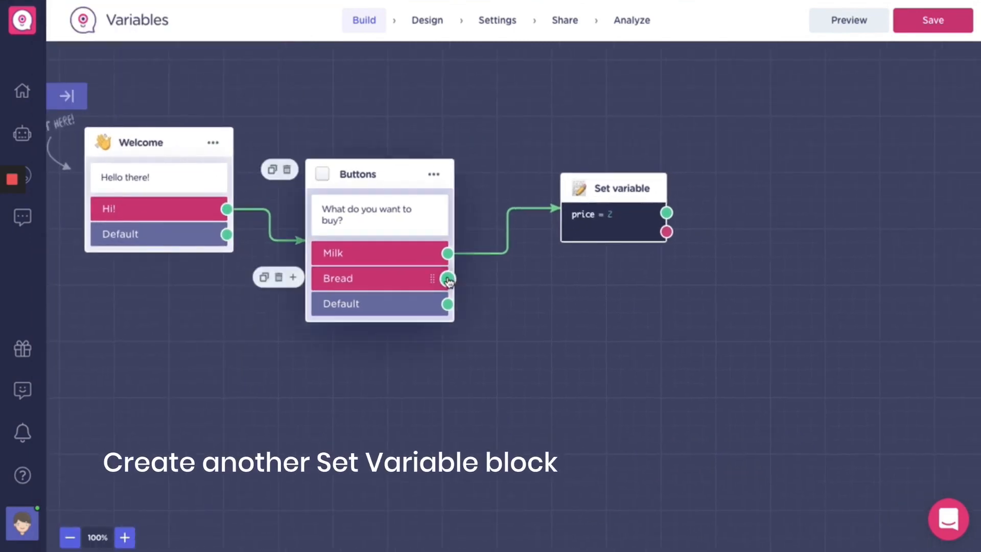
Step: Add a Set variable block connected to the Bread option's output
left_click_drag(447, 278, 593, 322)
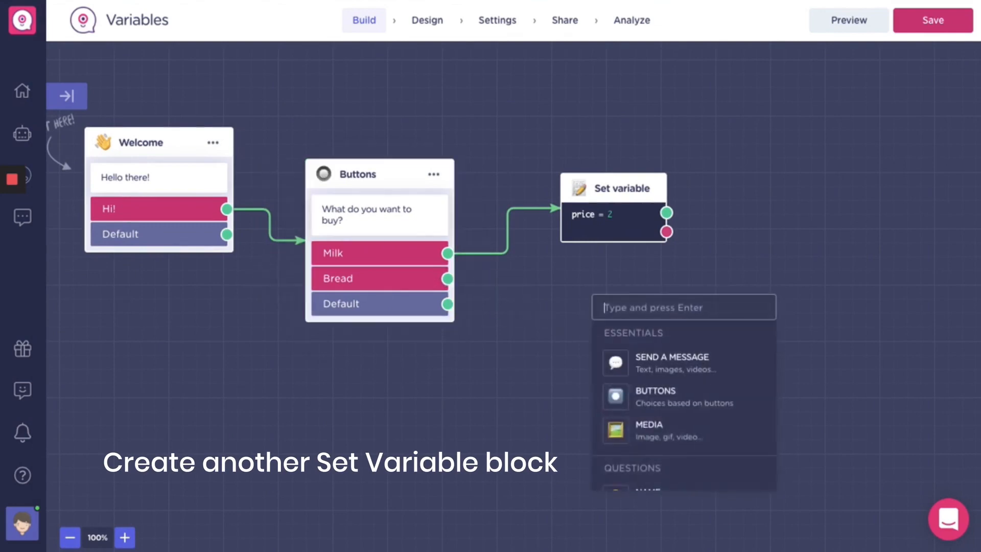
type("set")
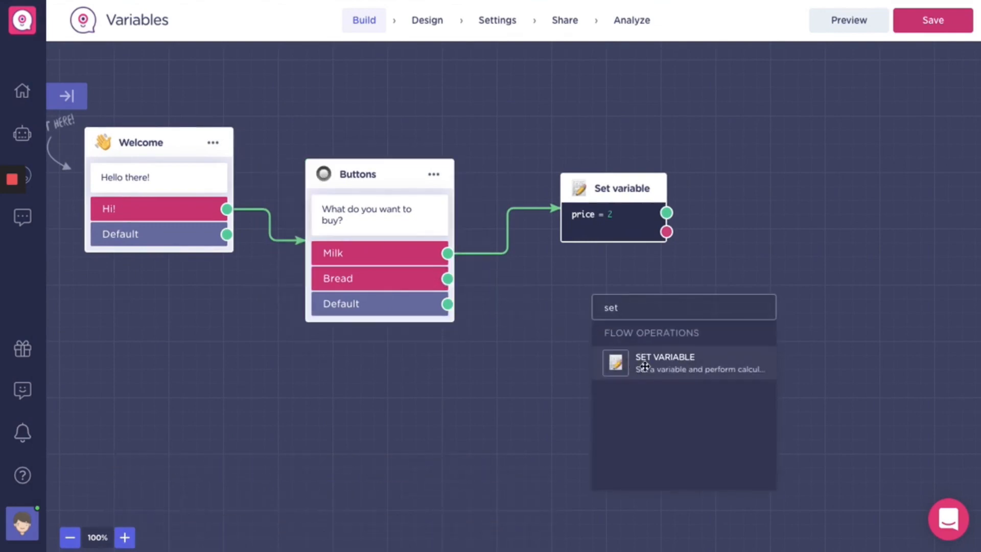
left_click(629, 363)
Step: Choose the existing variable price in the Bread option's Set variable block, set its value to 3, and save
left_click(169, 81)
type("pr")
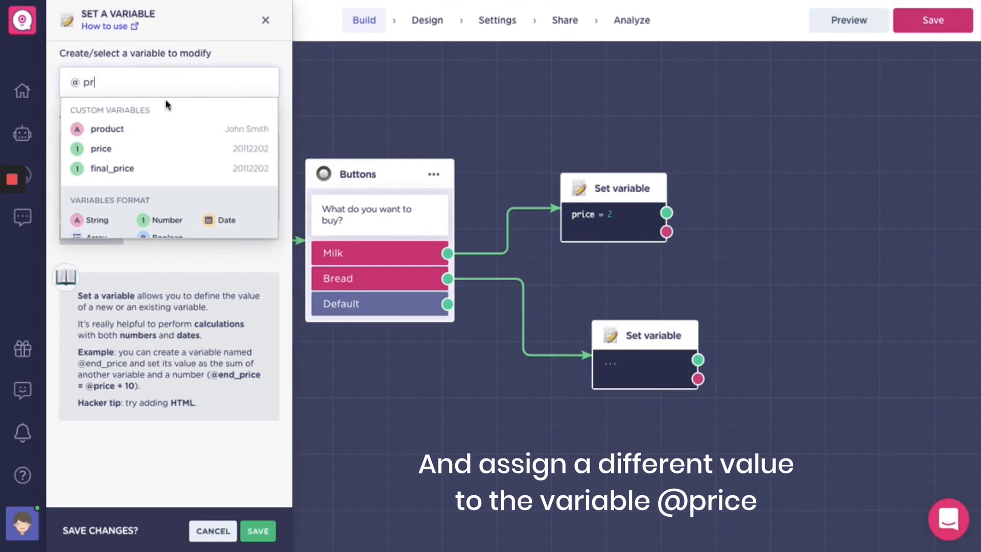
left_click(164, 150)
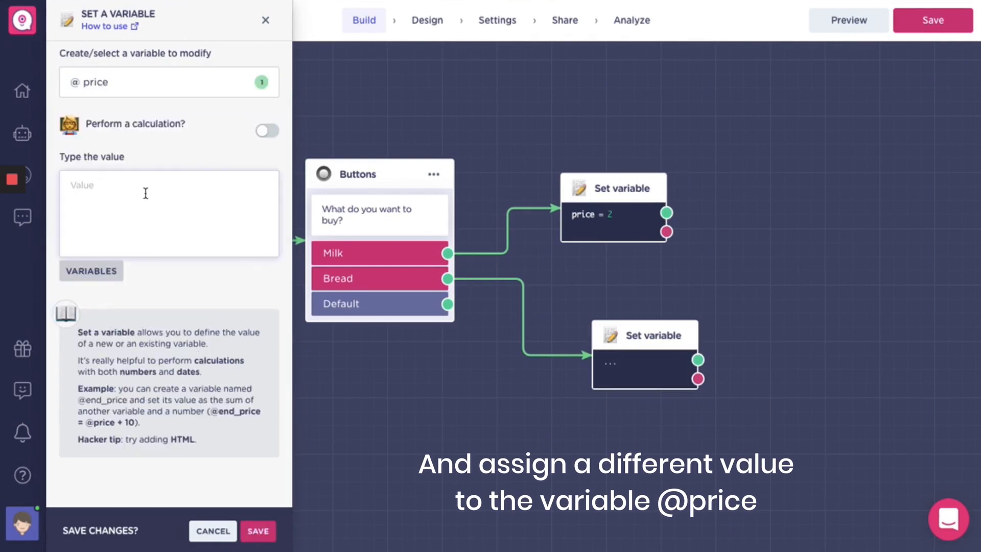
left_click(146, 193)
type("3")
left_click(250, 529)
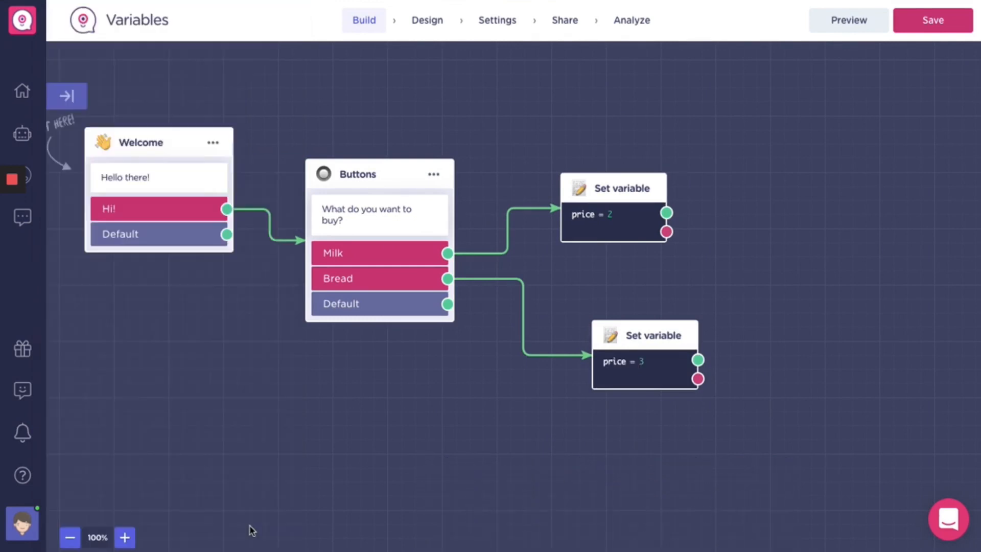
Step: Add a Number question block connected to the green output of the Milk option's Set variable block
left_click_drag(513, 455, 295, 435)
left_click_drag(450, 192, 619, 225)
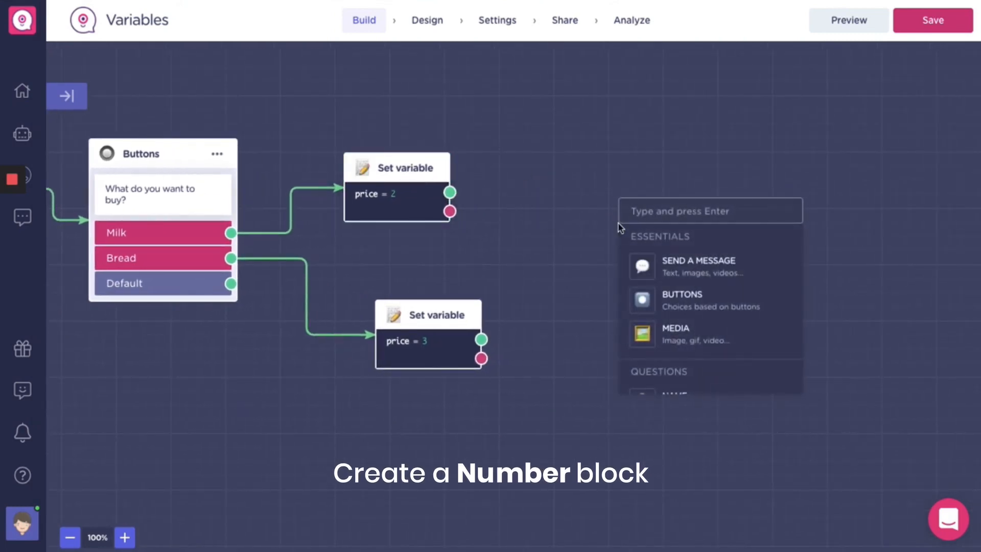
type("num")
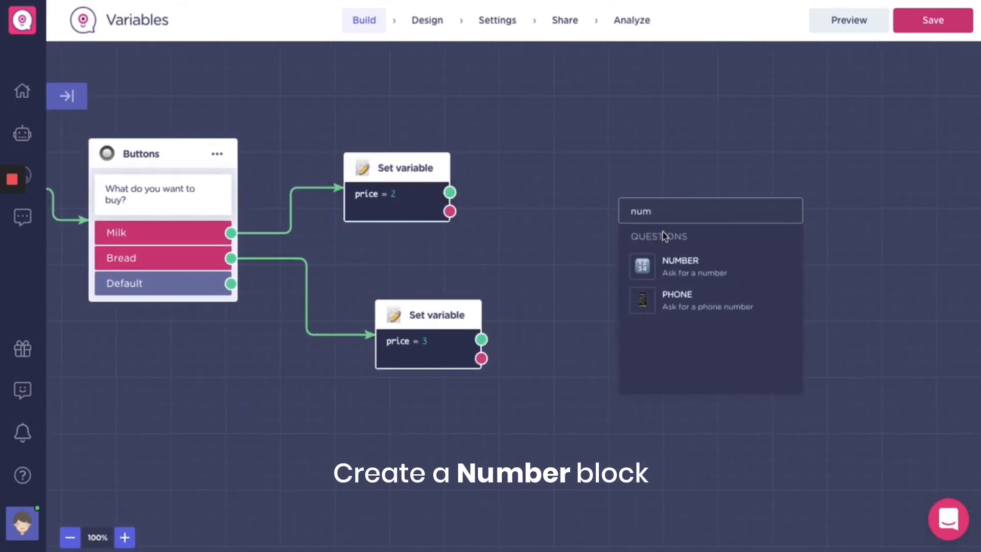
left_click(675, 269)
Step: Set the Number block's question text to "And how many do you need?" and save it
triple_click(188, 90)
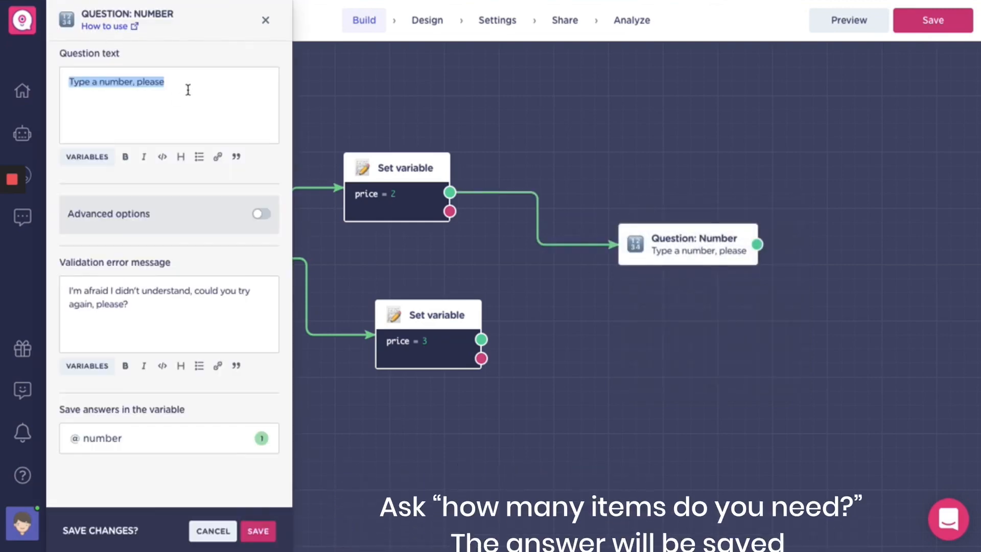
type("And how many do you need?")
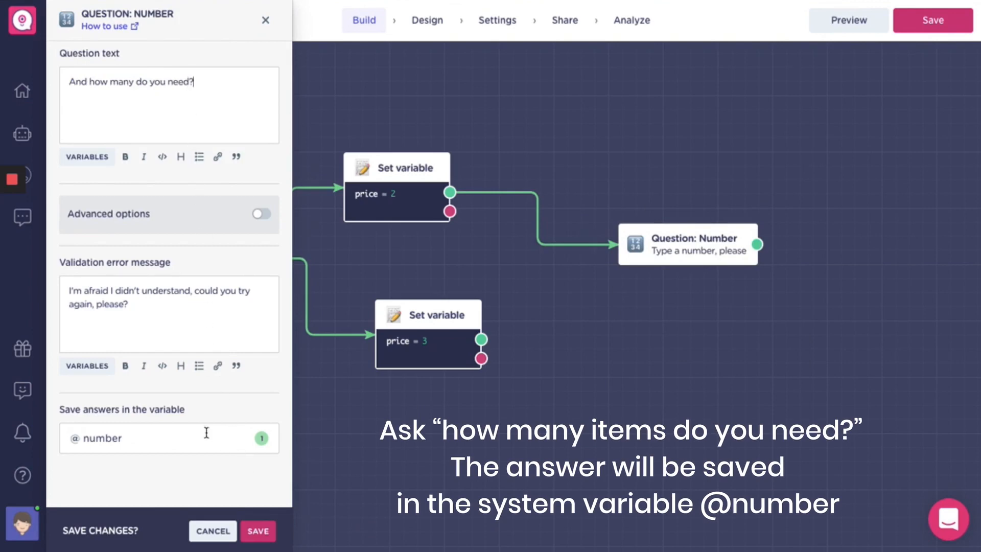
left_click(258, 531)
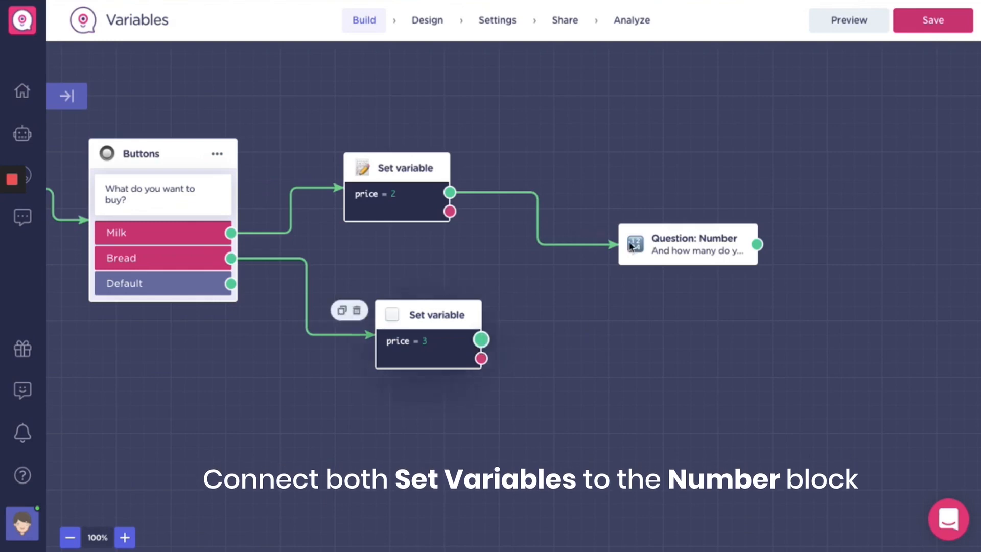
Step: Connect the Bread option's Set variable block to the Number question block and move the Number block closer to both price blocks
left_click_drag(632, 246, 554, 251)
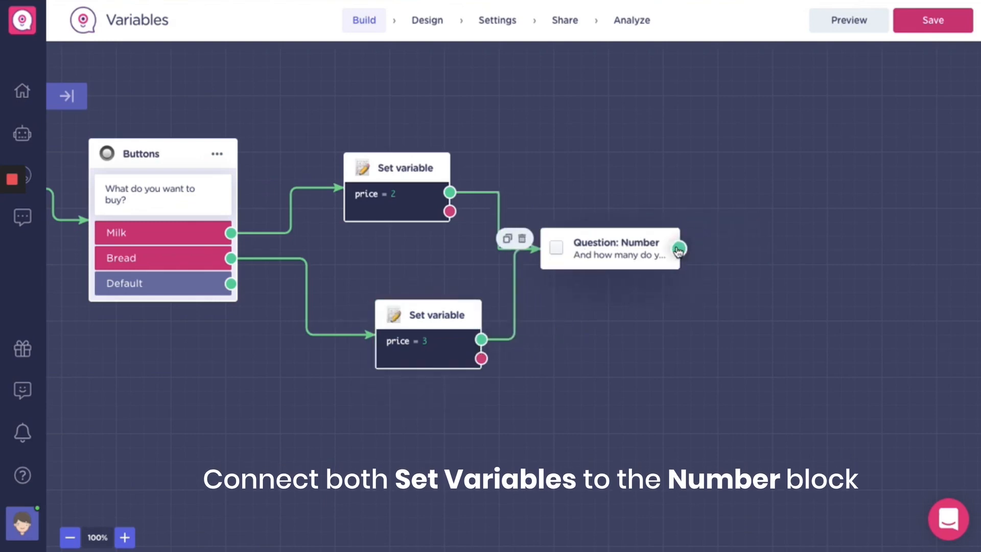
Step: Add a Set variable block connected to the Number block's output and choose the variable final_price in it
left_click_drag(680, 250, 729, 203)
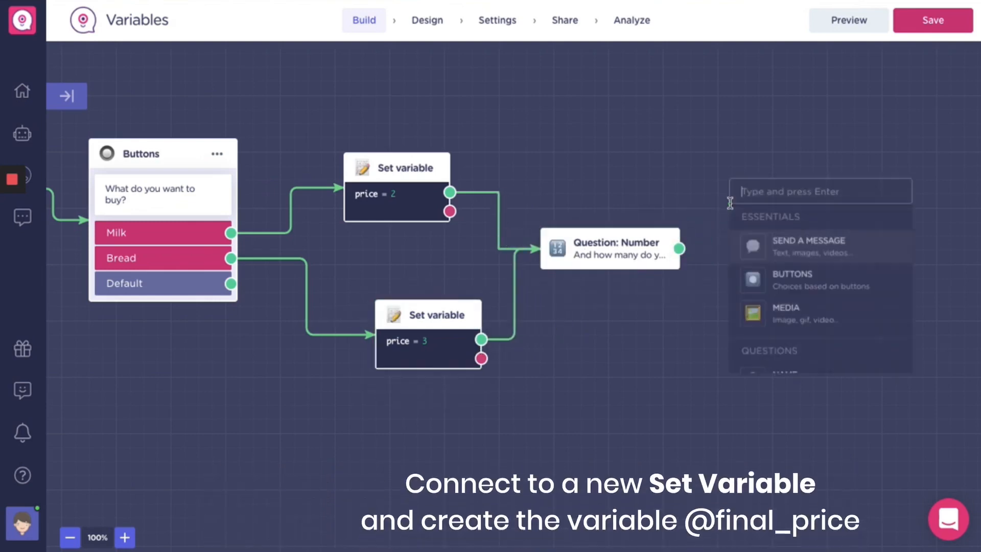
type("set")
left_click(782, 247)
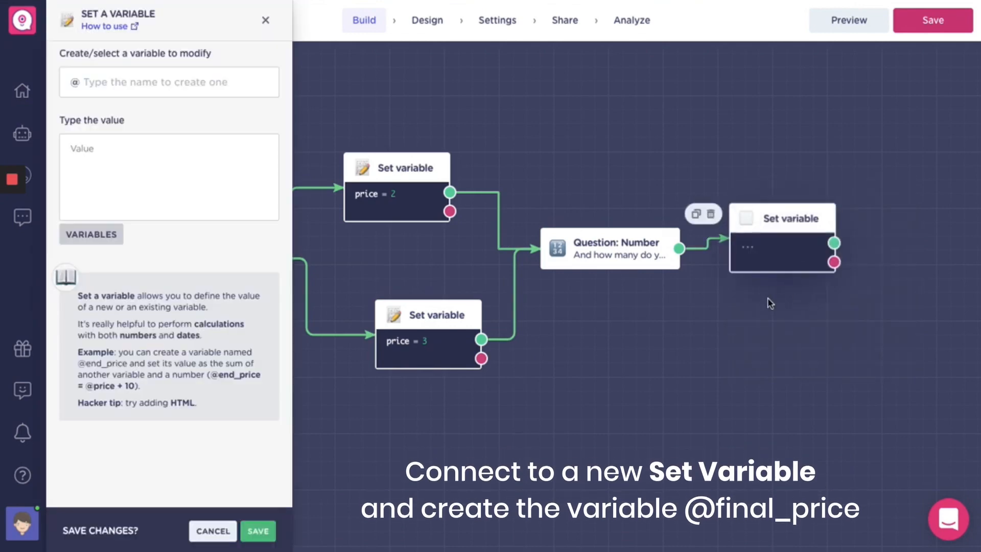
left_click(194, 79)
type("final_price")
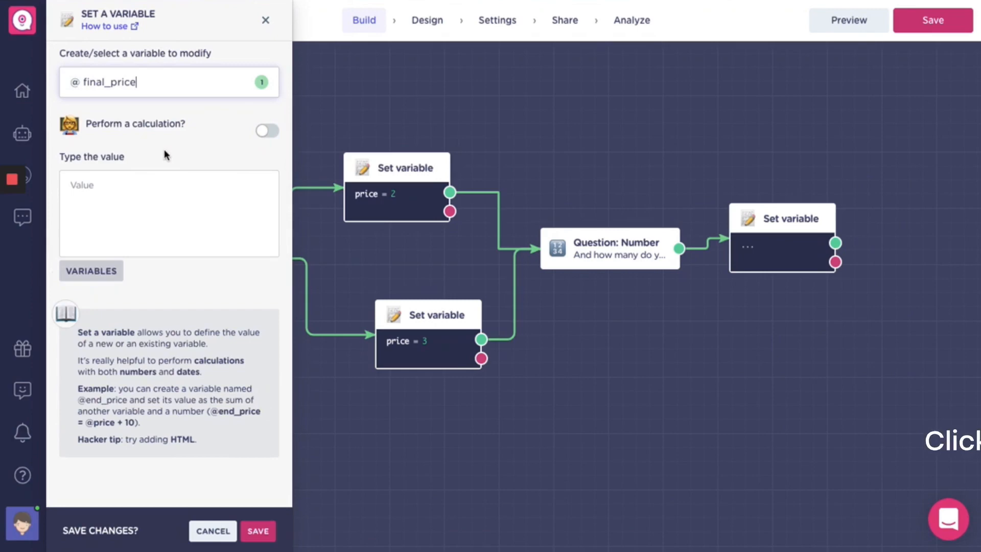
Step: Enable the calculation for final_price, define it as price * number, and save the block
left_click(268, 131)
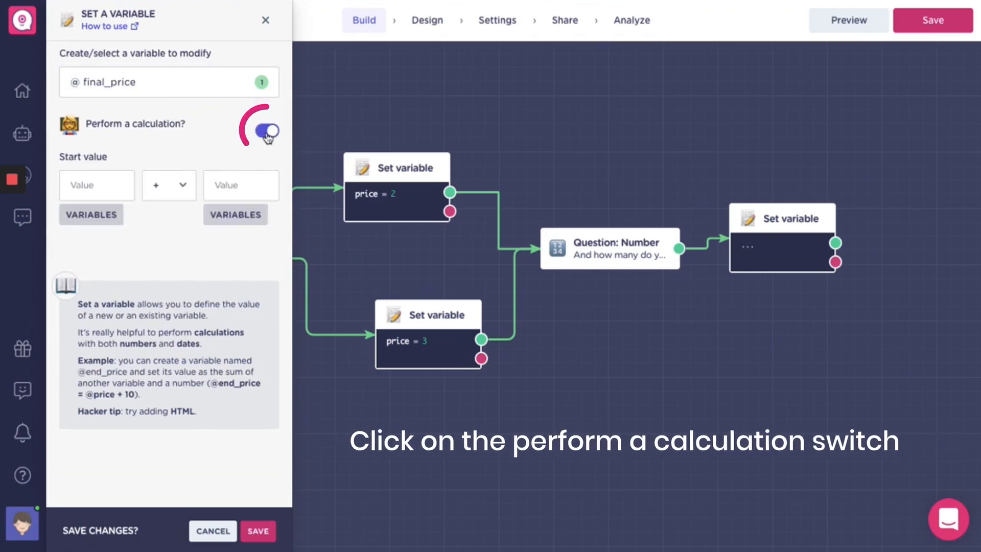
left_click(98, 215)
type("pr")
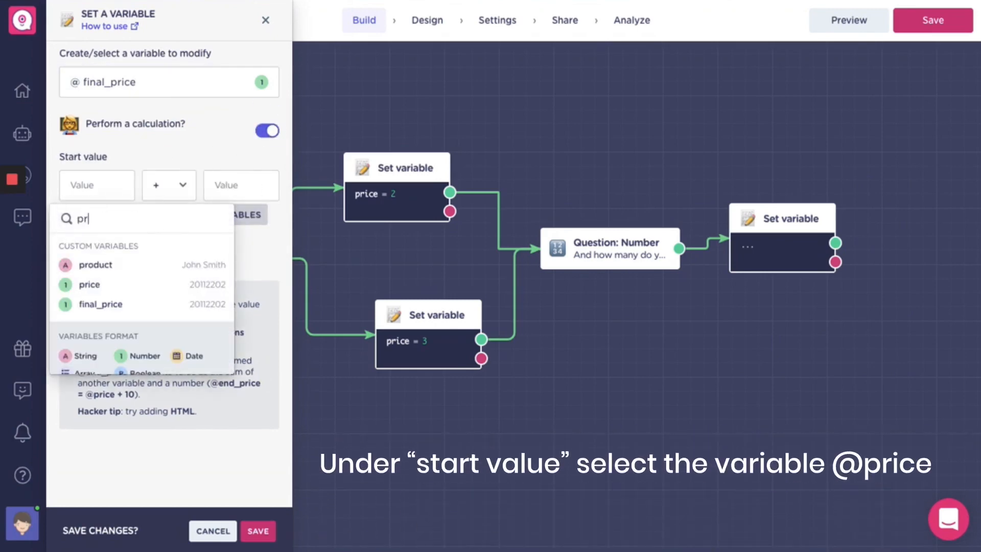
left_click(112, 284)
left_click(185, 185)
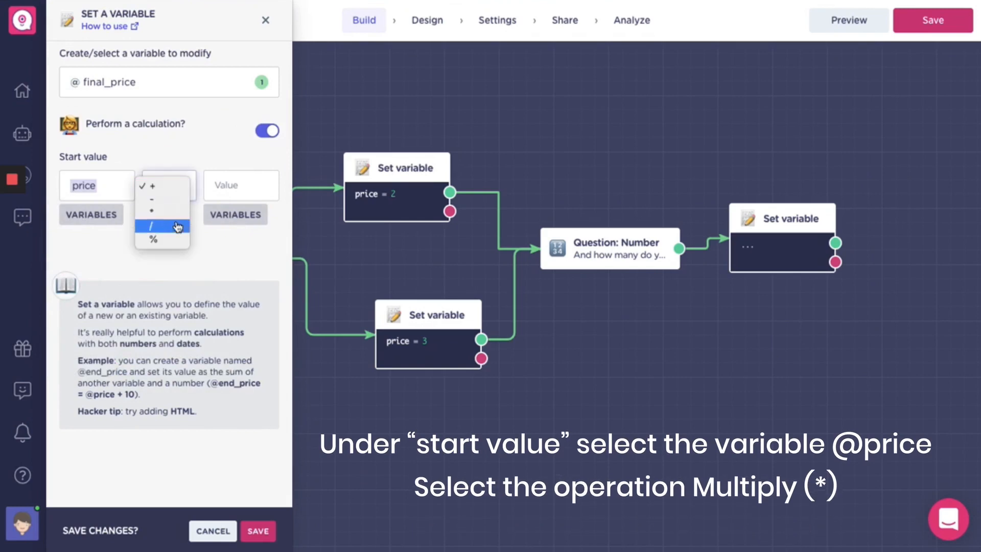
left_click(158, 210)
left_click(234, 185)
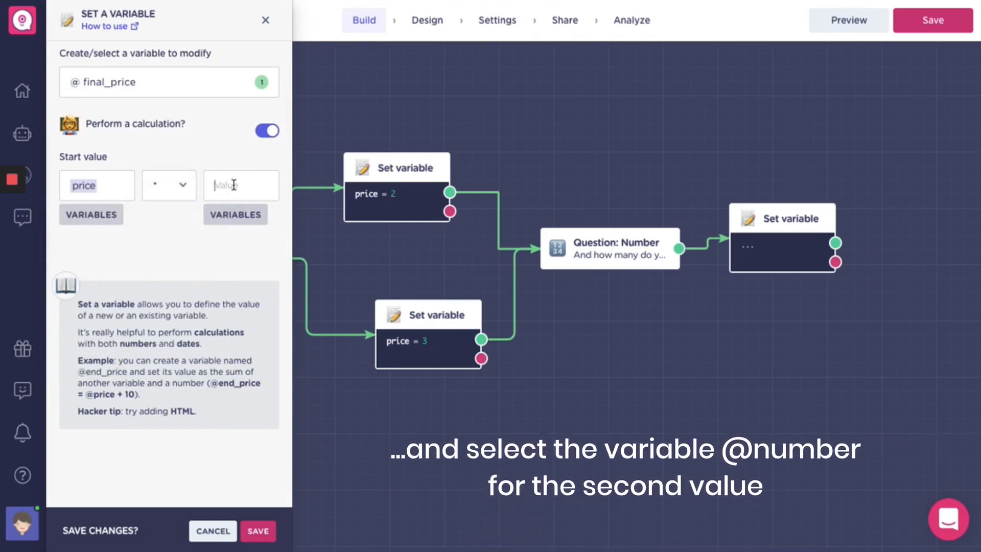
left_click(236, 215)
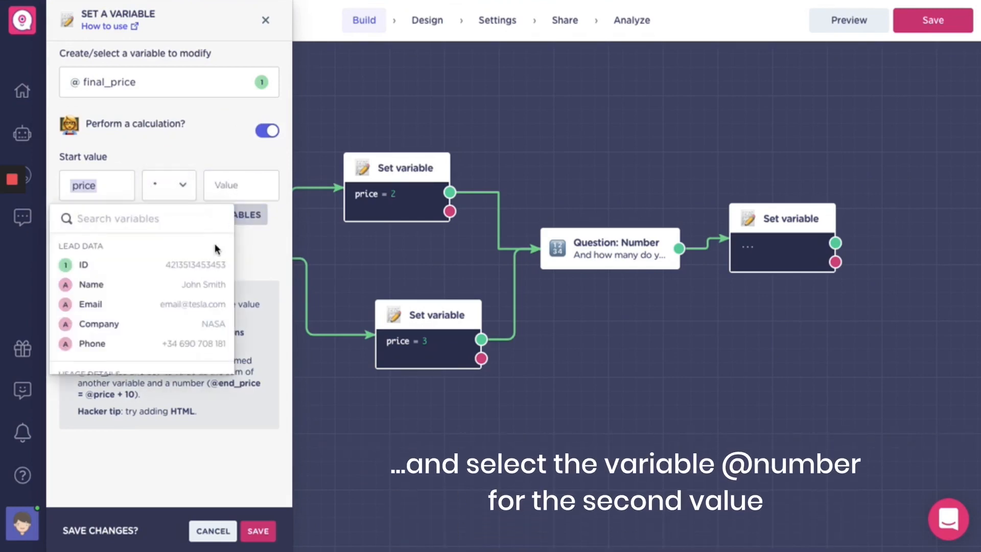
type("nu")
left_click(188, 264)
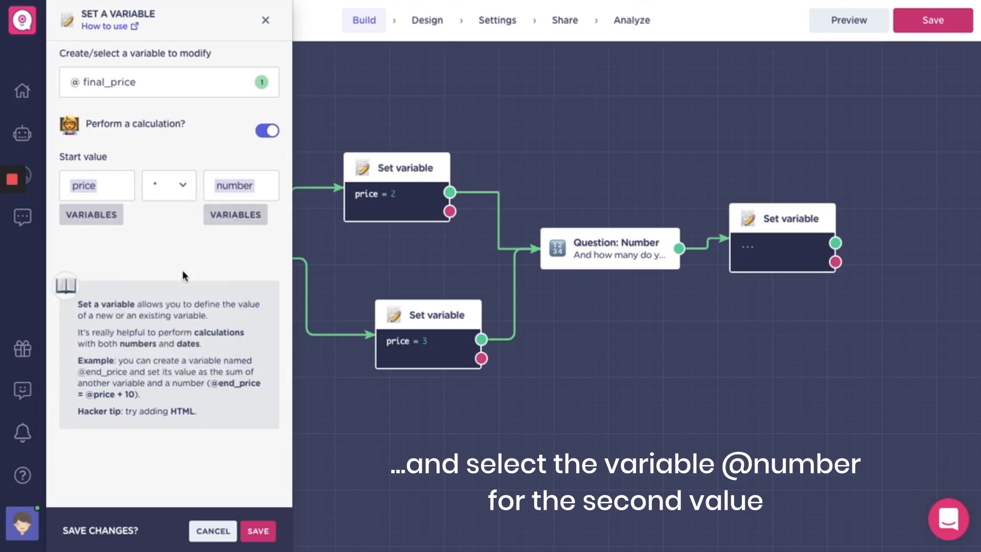
left_click(258, 530)
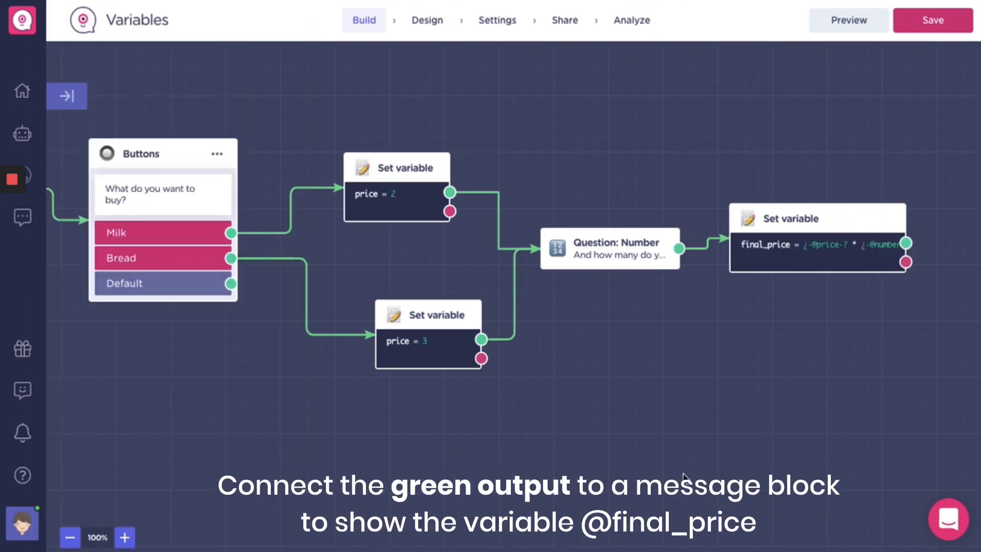
Step: Move the final price Messages block below the final_price Set variable block and connect that block's green output to it
scroll(685, 470, "right", 5)
mouse_move(874, 205)
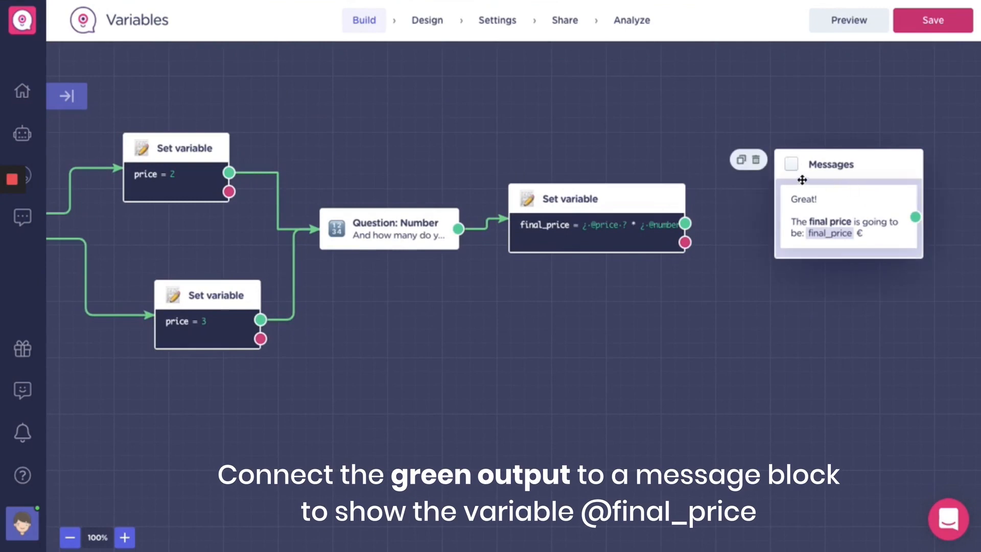
left_click_drag(817, 190, 621, 325)
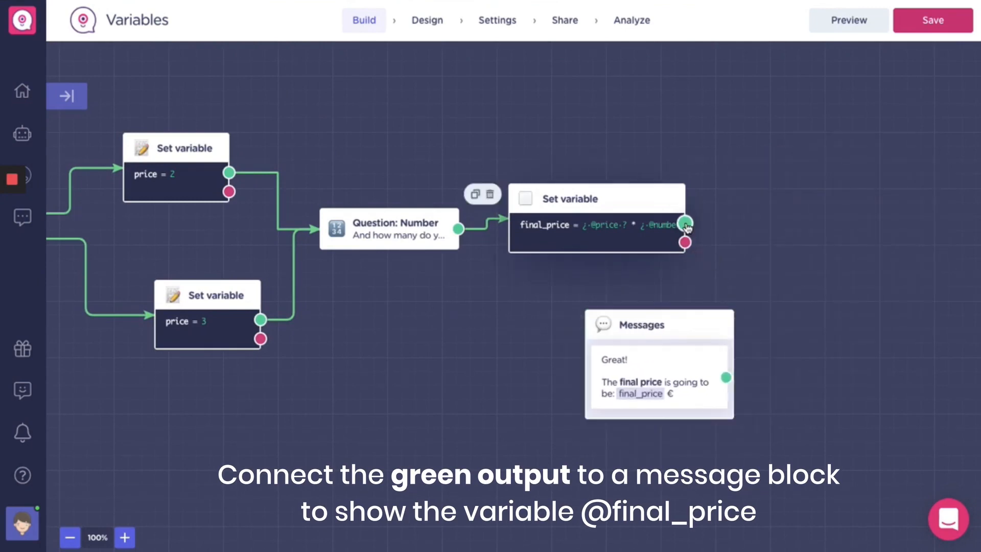
left_click_drag(713, 269, 659, 352)
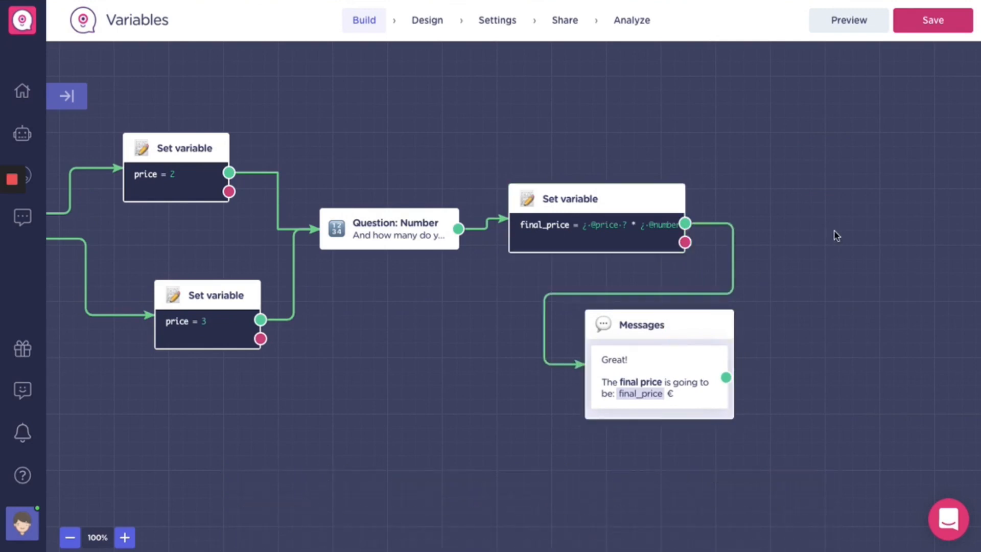
Step: Add a message block reading "Failed to calculate", connected to the red output of the final_price Set variable block
scroll(878, 201, "right", 5)
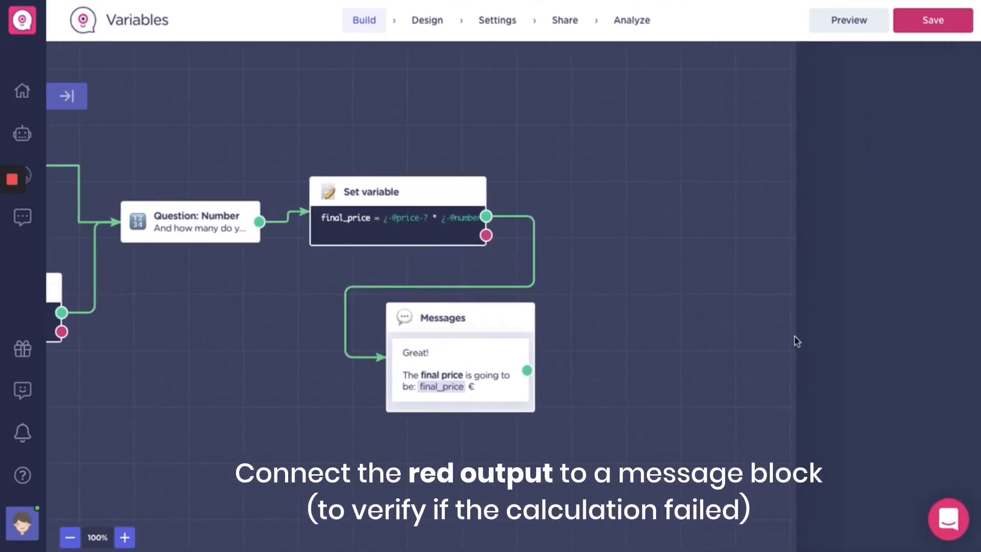
left_click_drag(486, 235, 656, 263)
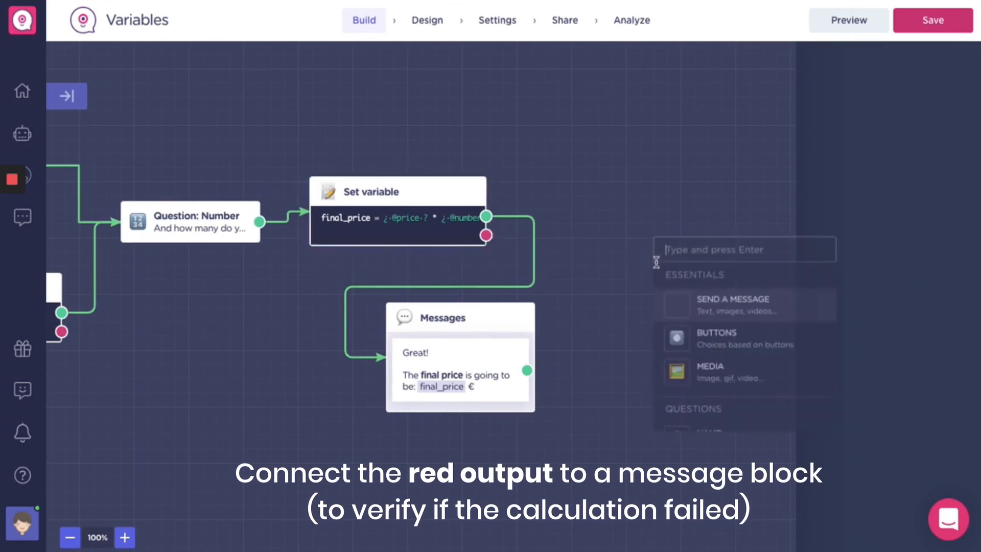
left_click(733, 307)
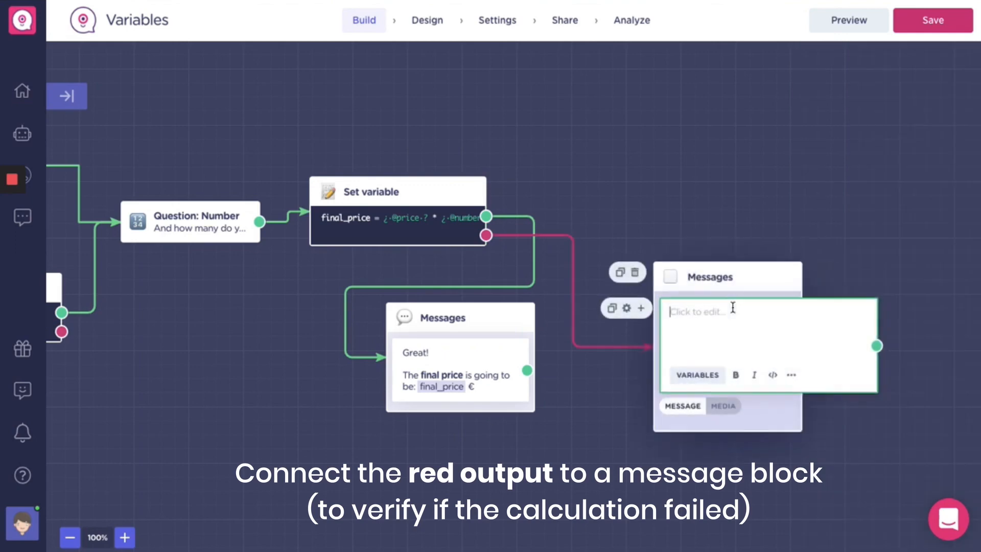
left_click_drag(721, 267, 721, 178)
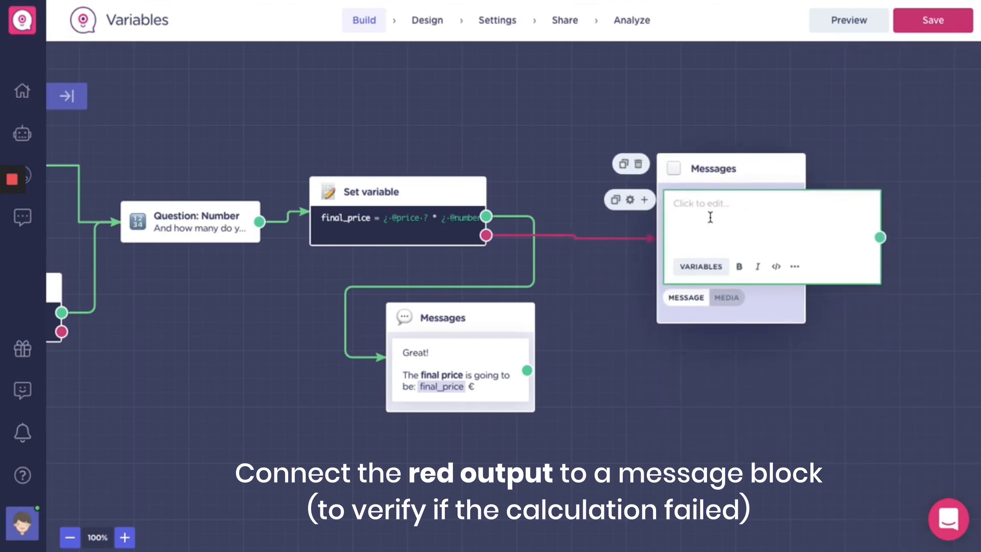
type("Failed to calculate")
left_click(856, 156)
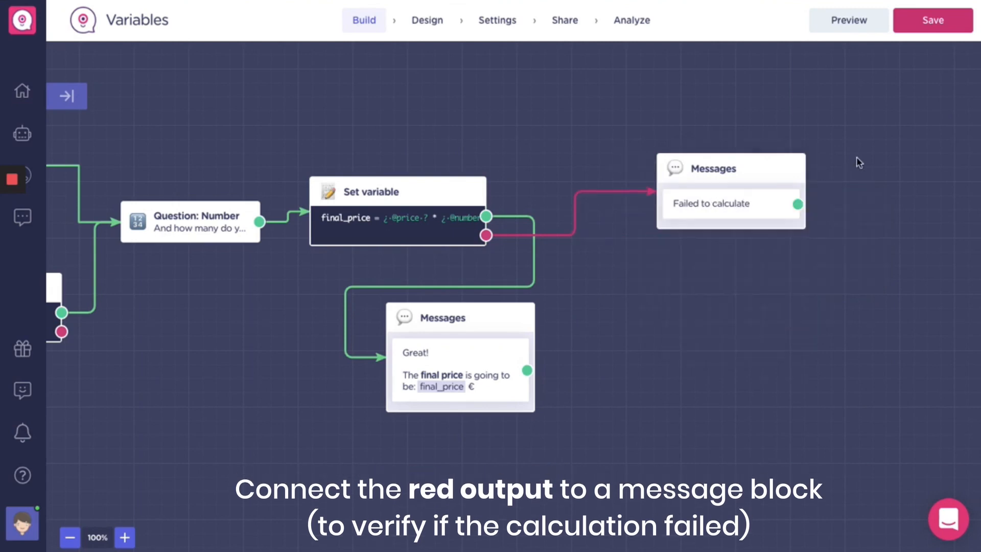
Step: Save the bot and open its preview
left_click(930, 20)
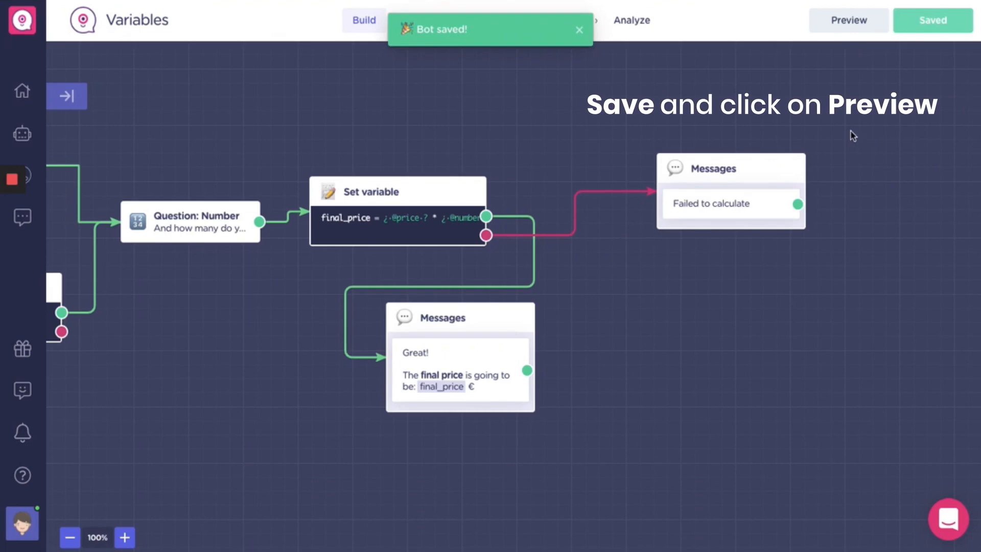
left_click(856, 28)
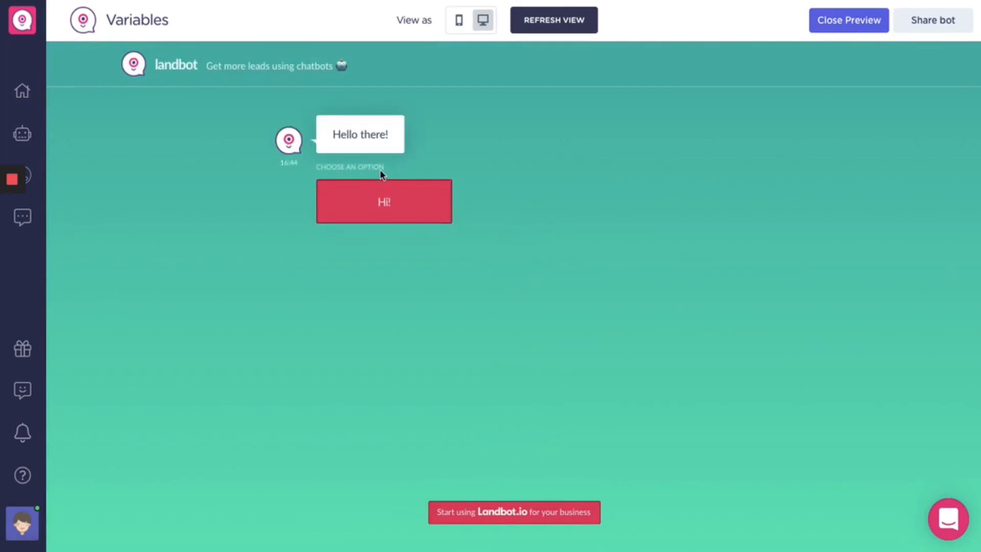
Step: Test the bot conversation by answering Hi!, choosing Milk, and submitting 4 as the quantity
left_click(373, 208)
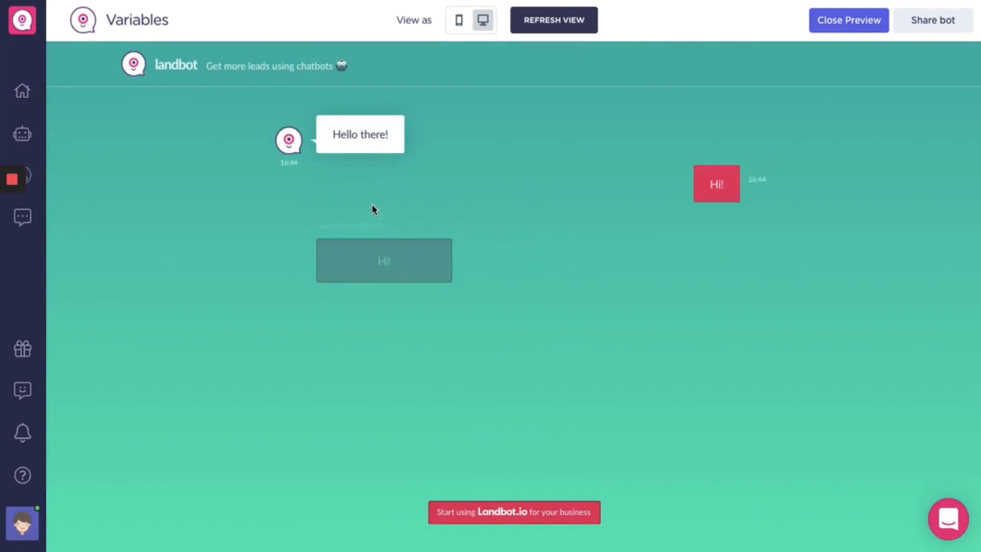
left_click(364, 295)
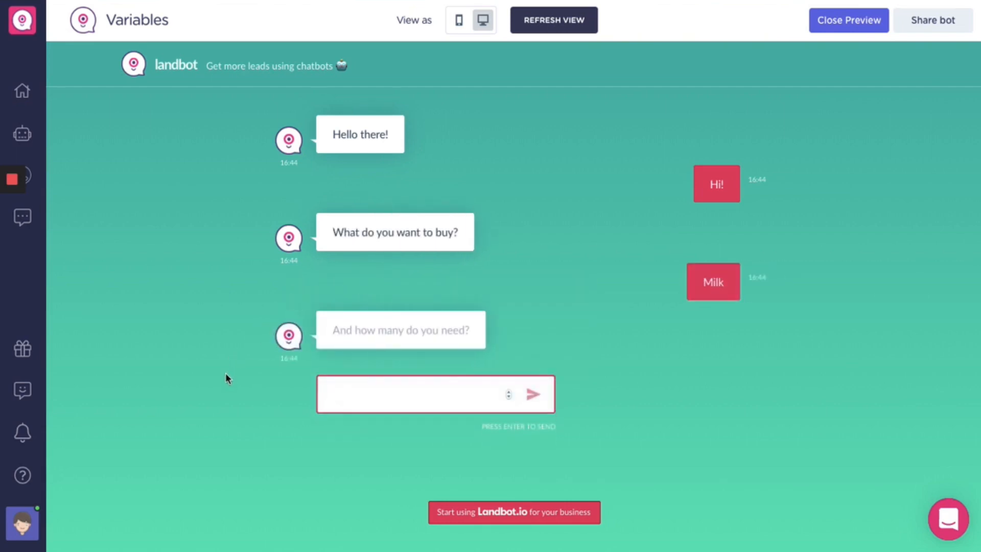
type("4")
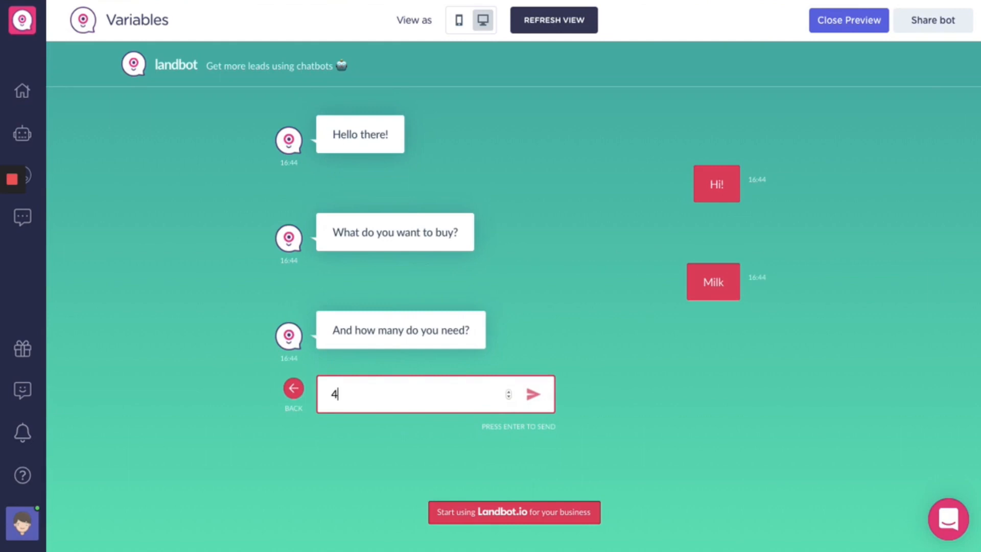
left_click(533, 394)
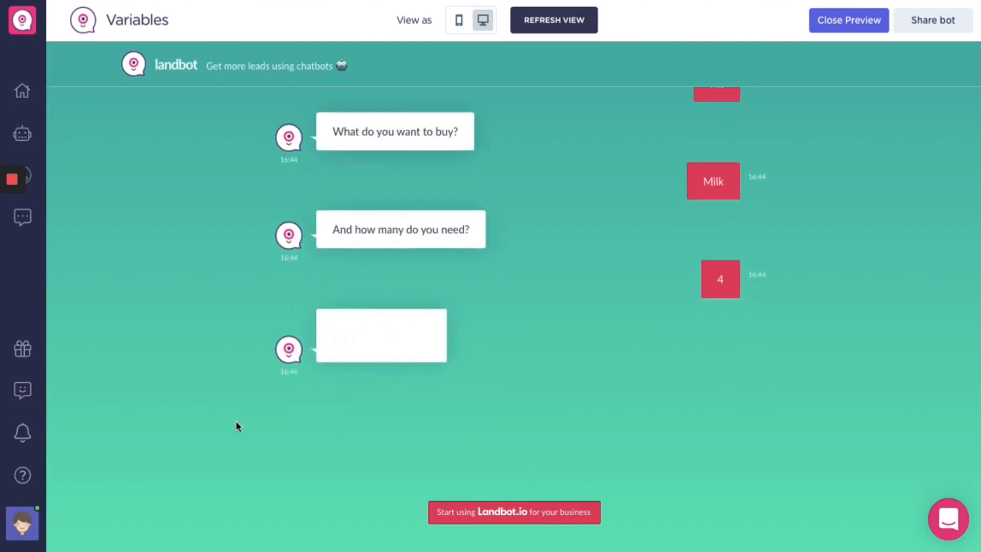